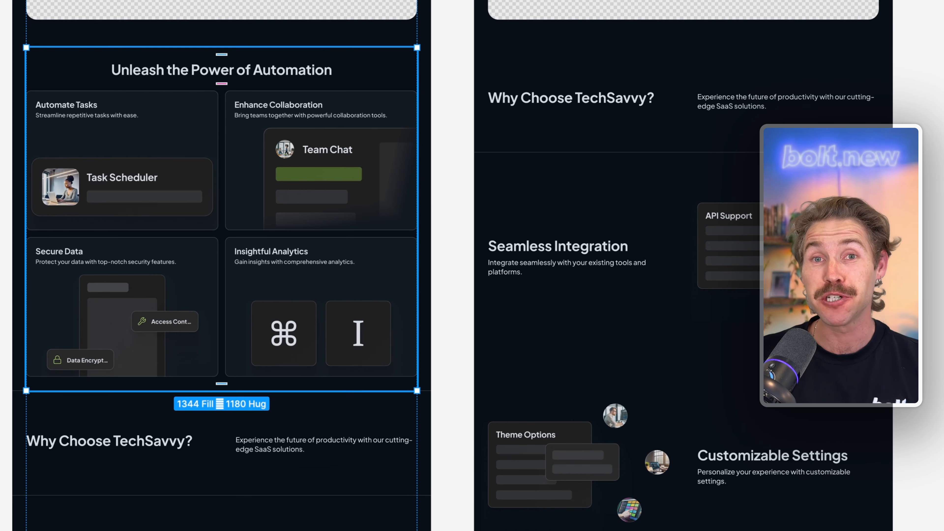
left_click_drag(221, 298, 660, 287)
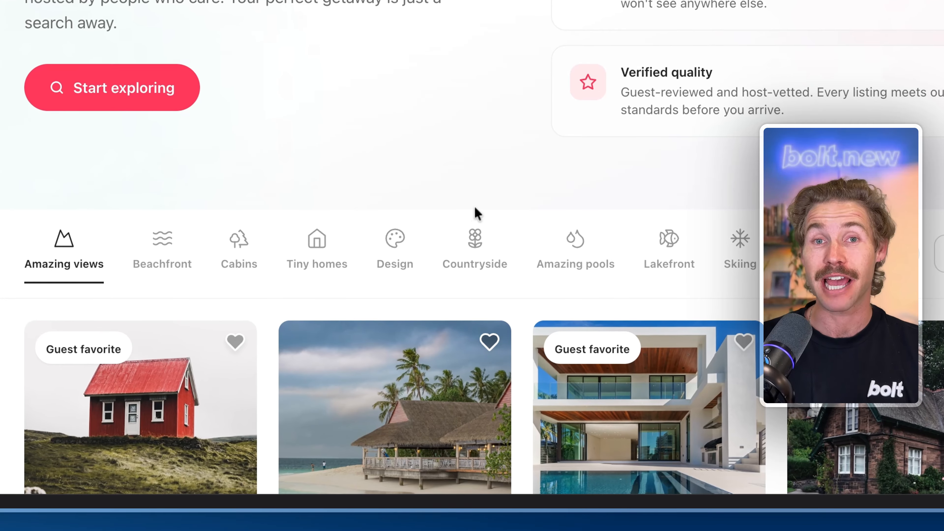
scroll(495, 249, "right", 5)
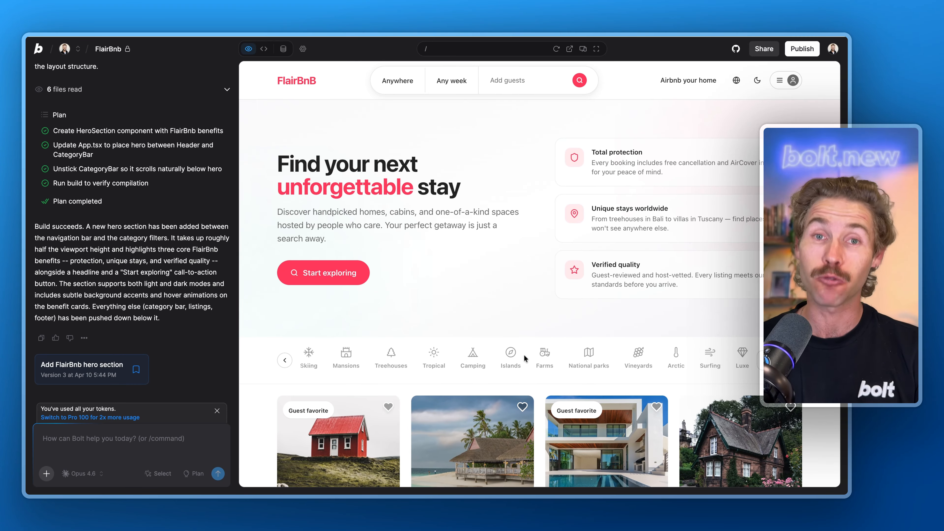
scroll(513, 284, "down", 1)
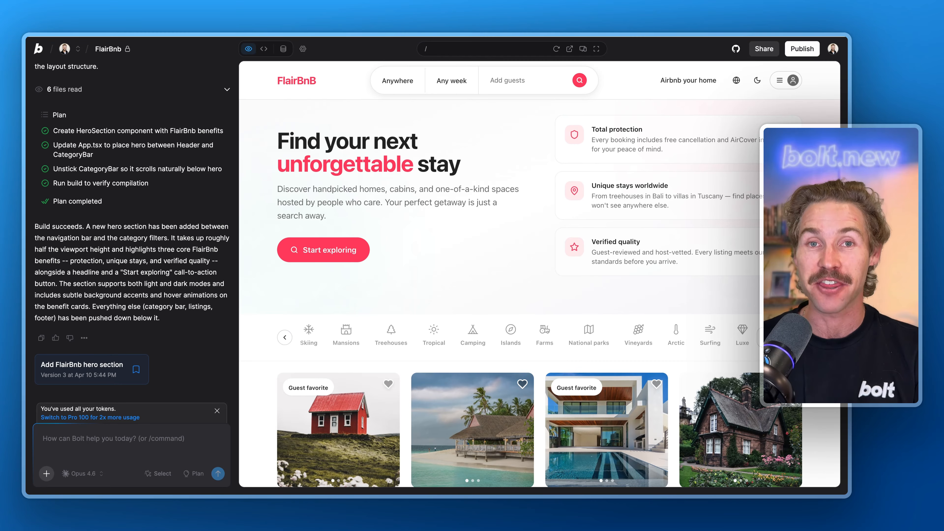
scroll(520, 297, "down", 6)
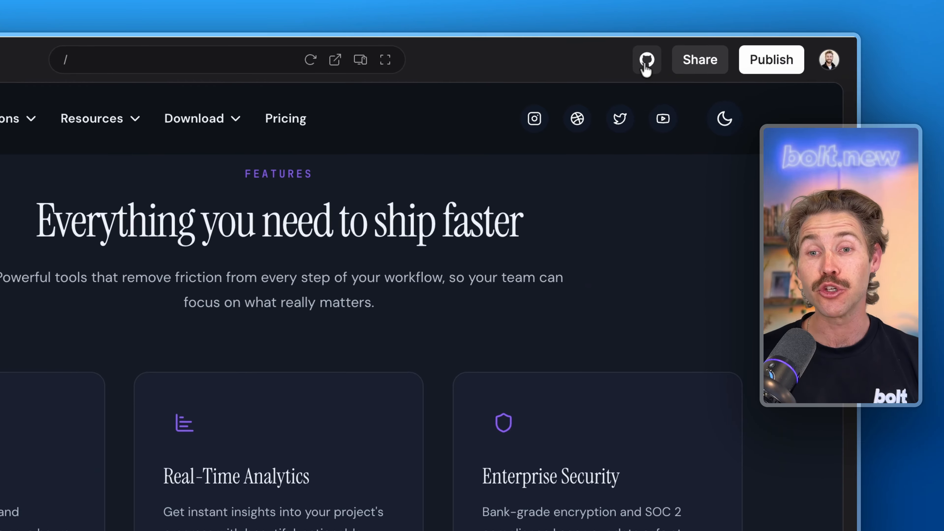
Step: Create a private GitHub repository named animated-border and link it to the project
left_click(647, 69)
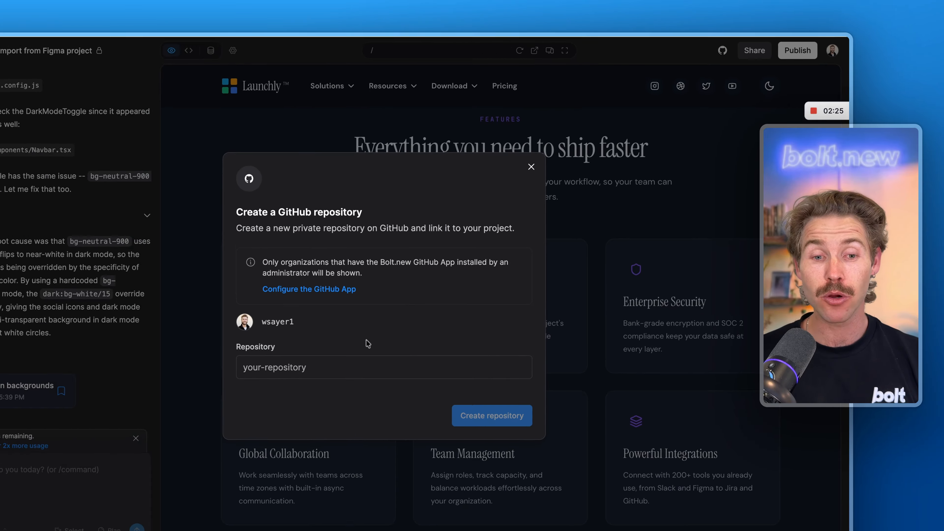
left_click(365, 333)
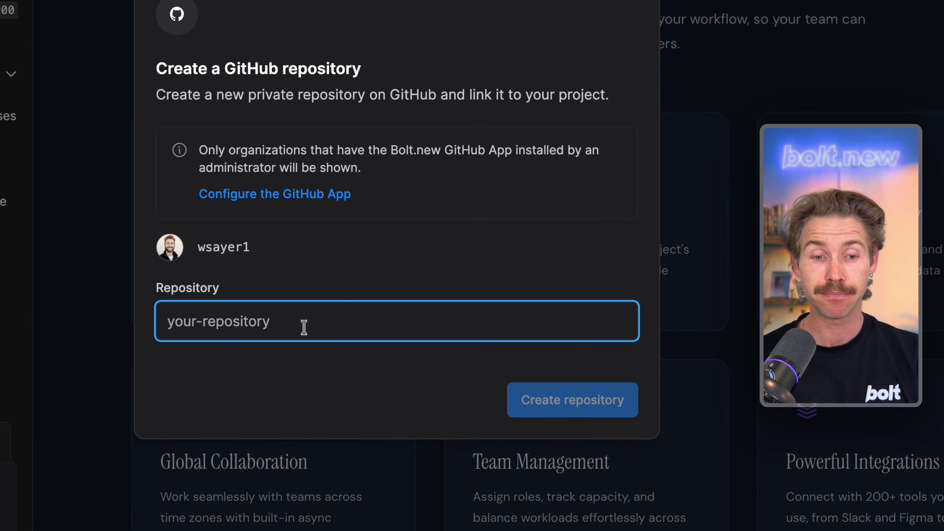
type("animated-border")
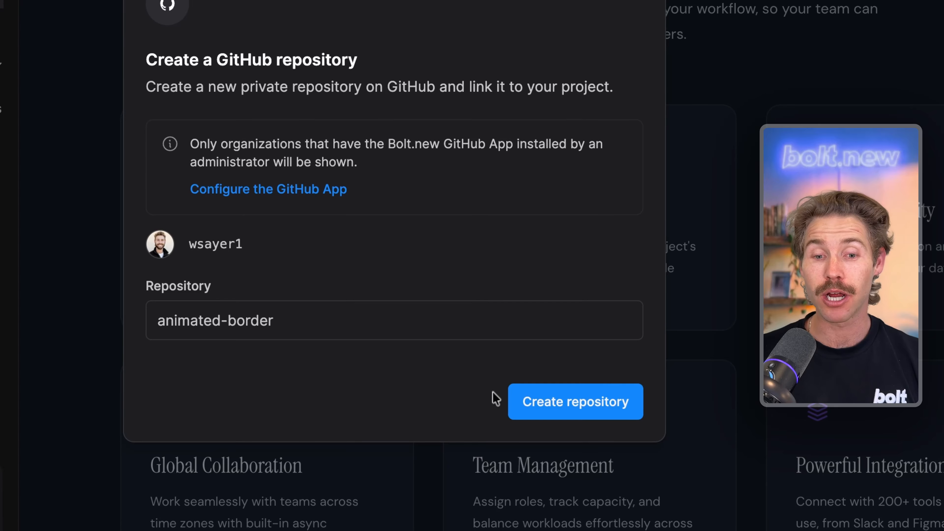
left_click(533, 403)
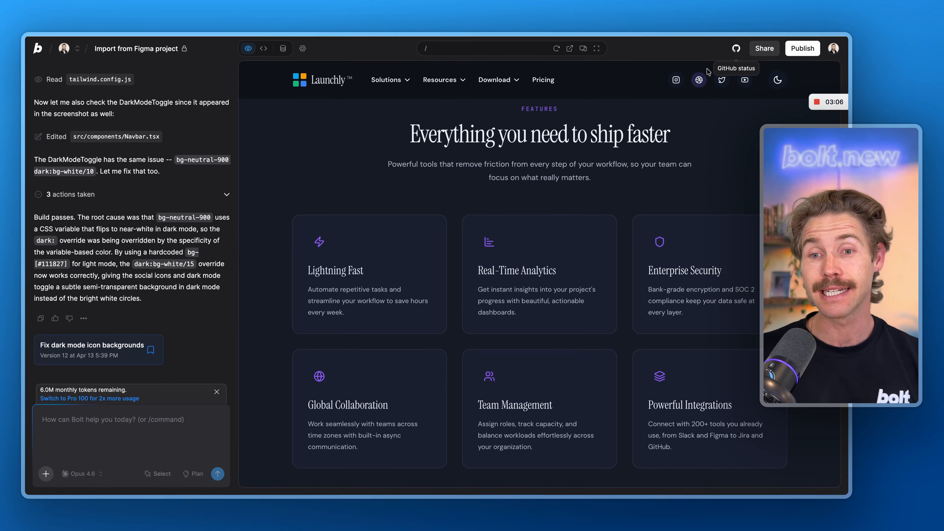
Step: Open the project's connectors and start connecting the GitHub connector
left_click(679, 55)
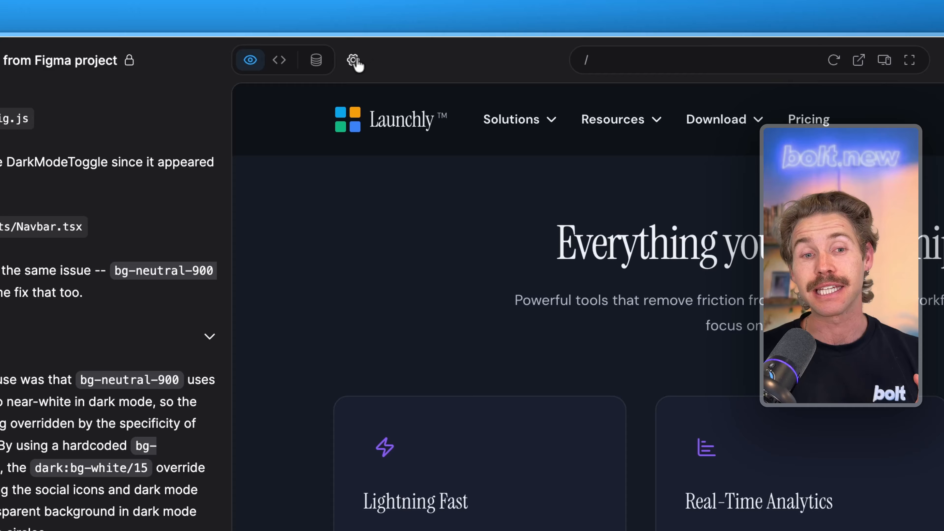
left_click(302, 49)
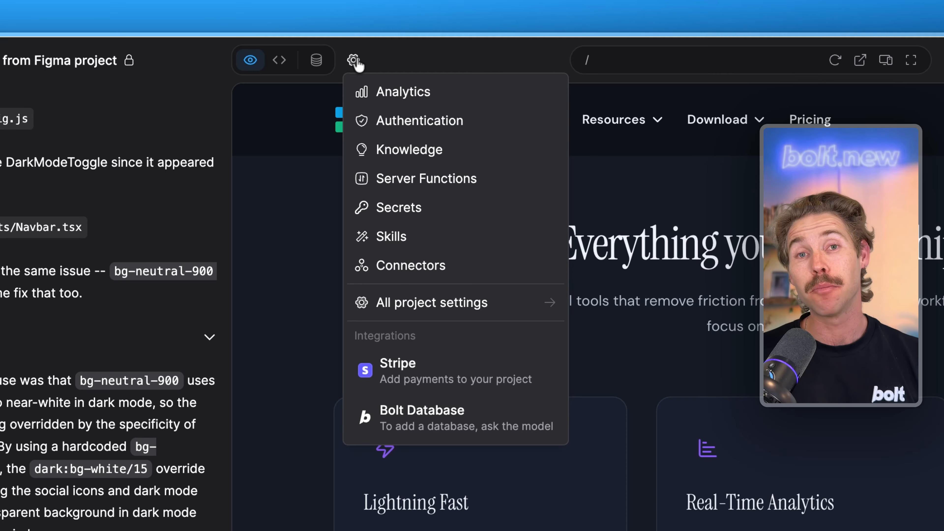
left_click(410, 265)
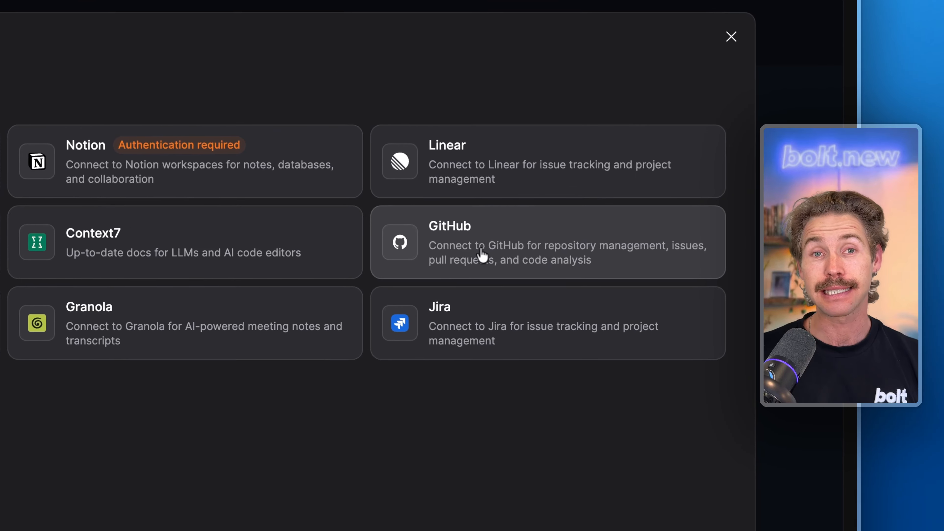
left_click(482, 255)
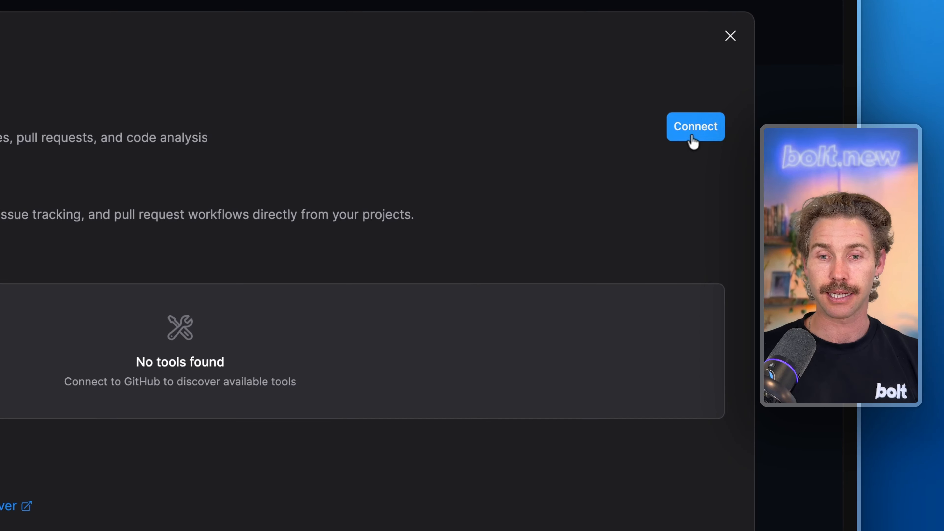
left_click(693, 128)
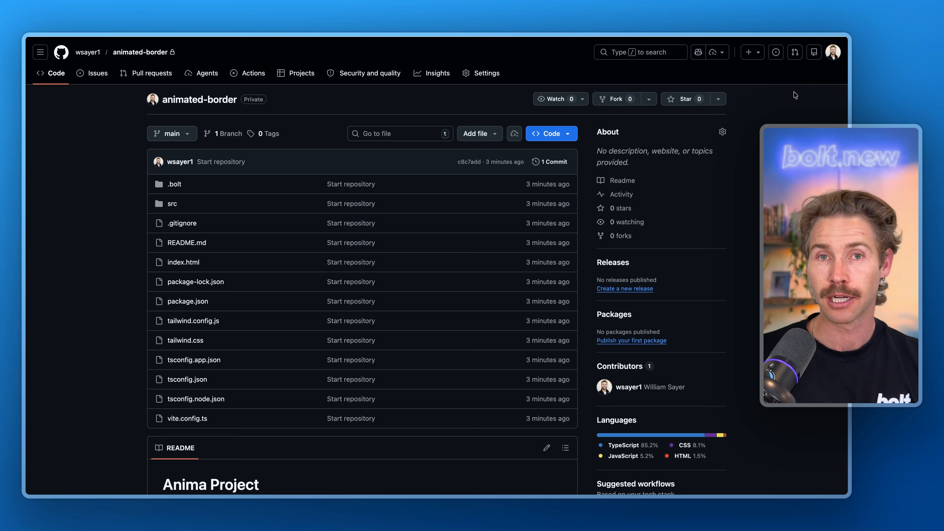
Step: In GitHub, go to the account's developer settings and start a new fine-grained personal access token
left_click(833, 52)
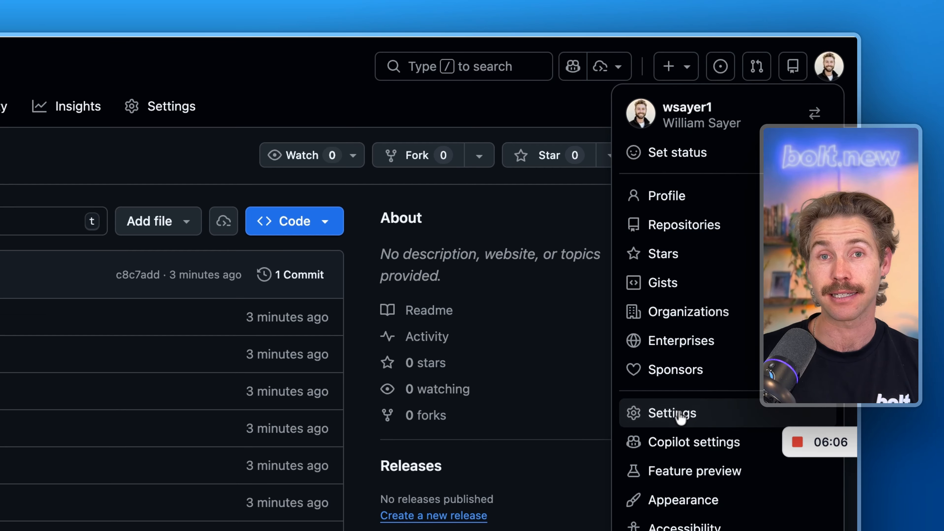
left_click(680, 413)
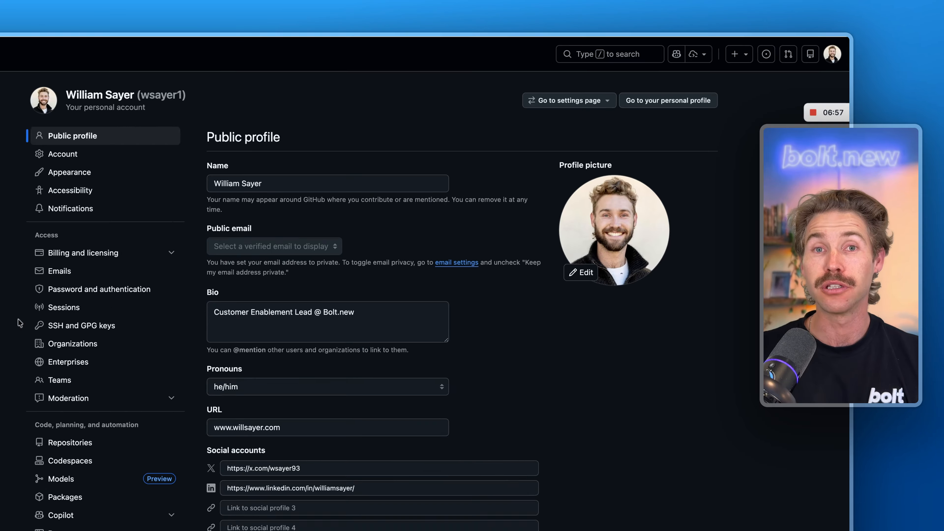
scroll(123, 286, "down", 10)
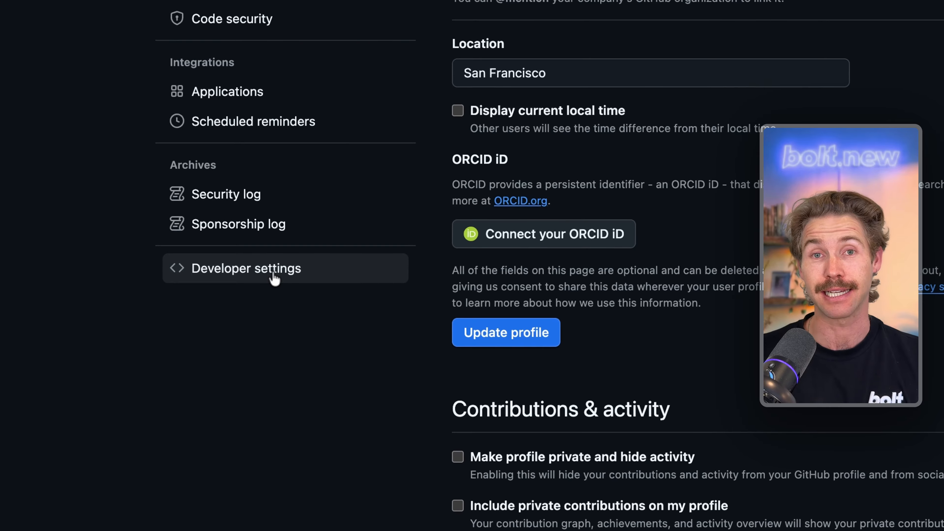
left_click(274, 278)
left_click(192, 117)
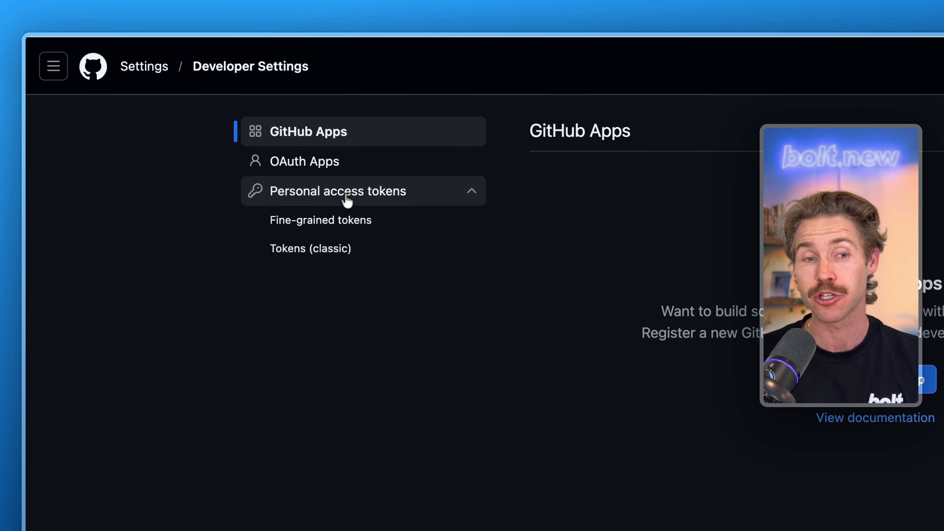
left_click(349, 222)
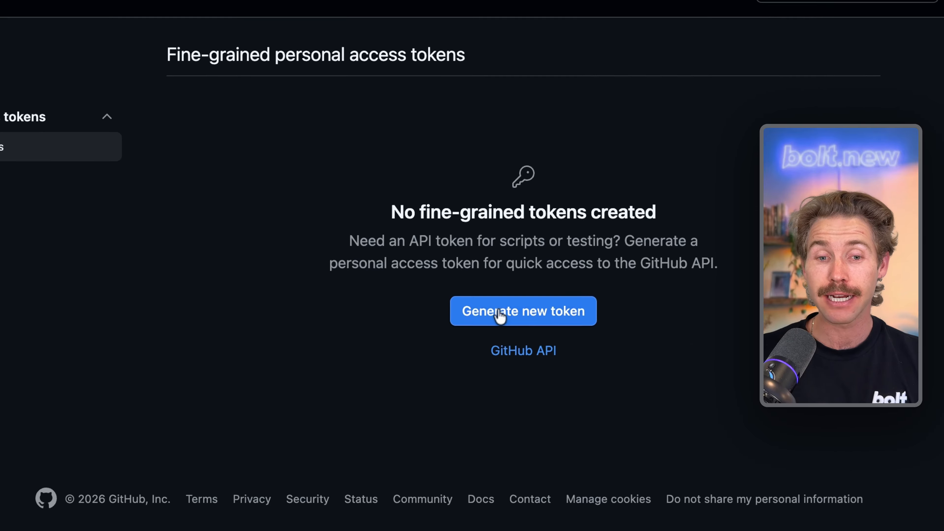
left_click(500, 314)
Step: Name the token Bolt-MCP, keep the 30-day expiration, and give it access to all repositories
type("Bolt")
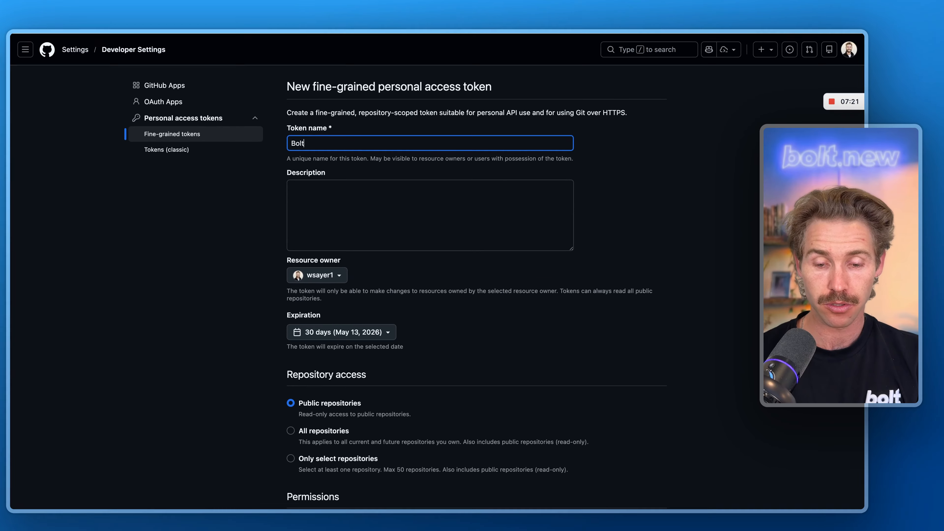
type("-MCP")
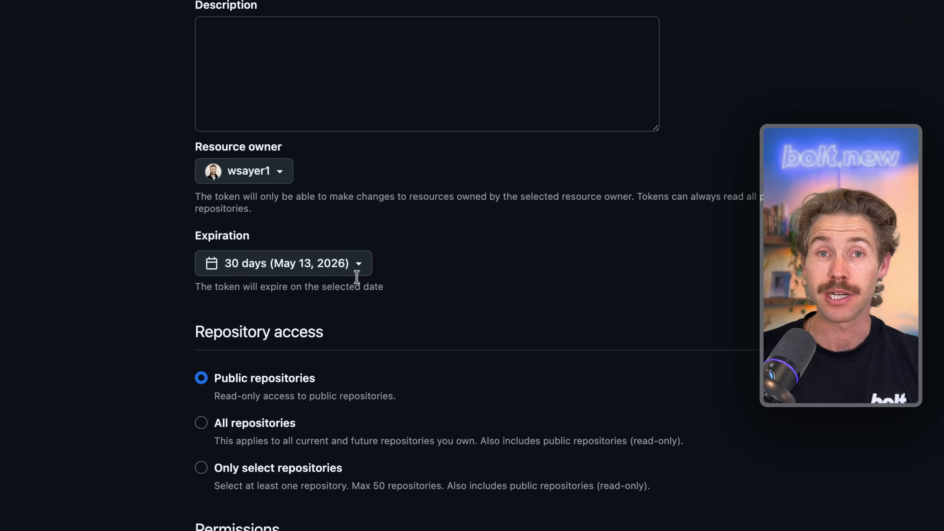
left_click(355, 323)
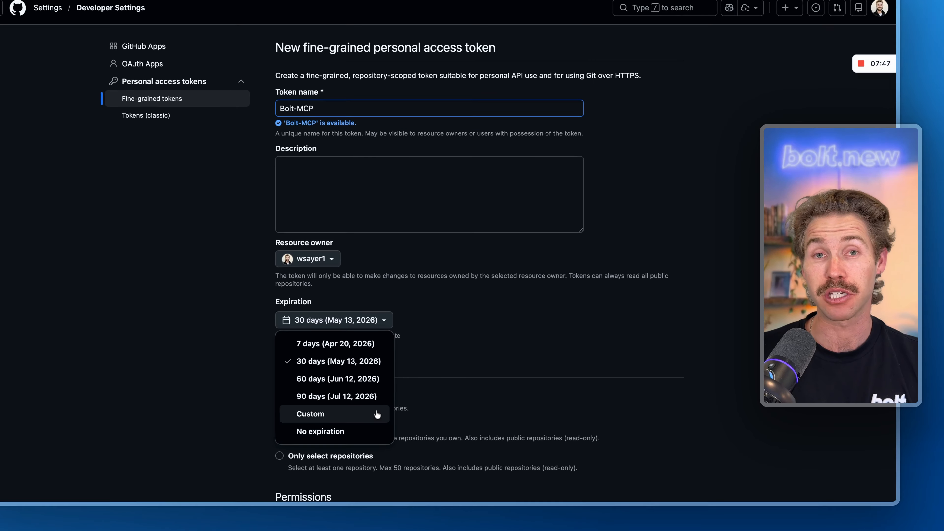
left_click(454, 278)
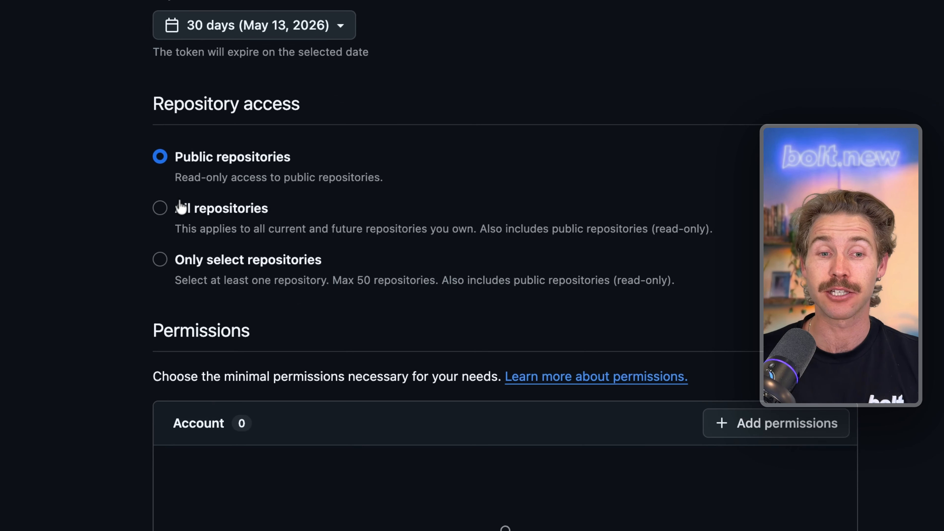
left_click(353, 186)
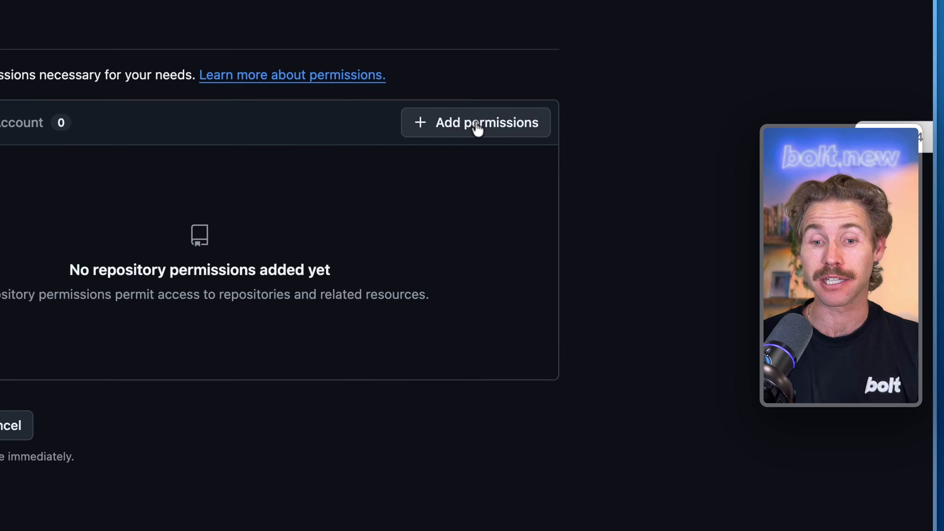
Step: Add repository permissions to the token, including Actions, Administration, Agent tasks, Artifact metadata, Attestations, Code scanning alerts and Codespaces
left_click(616, 254)
left_click(428, 235)
left_click(418, 265)
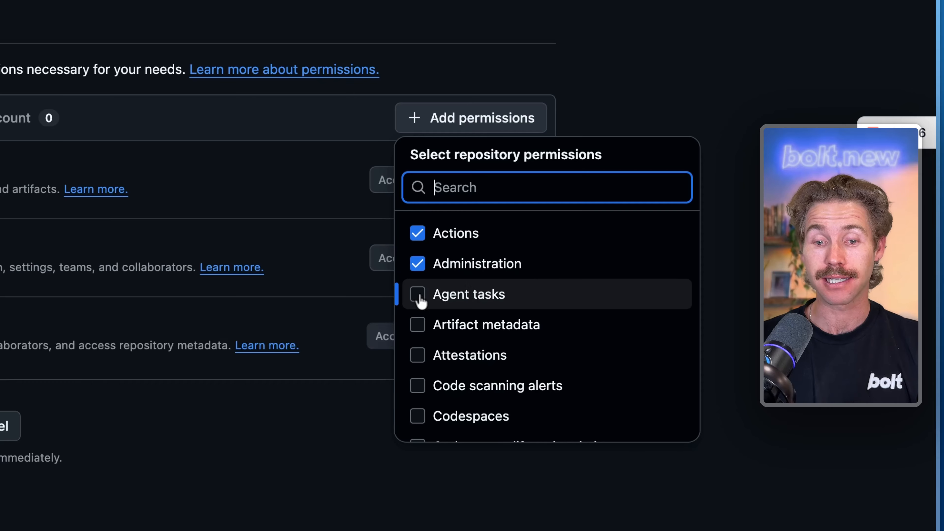
left_click(419, 296)
left_click(419, 326)
scroll(458, 311, "down", 2)
scroll(458, 310, "down", 2)
left_click(436, 226)
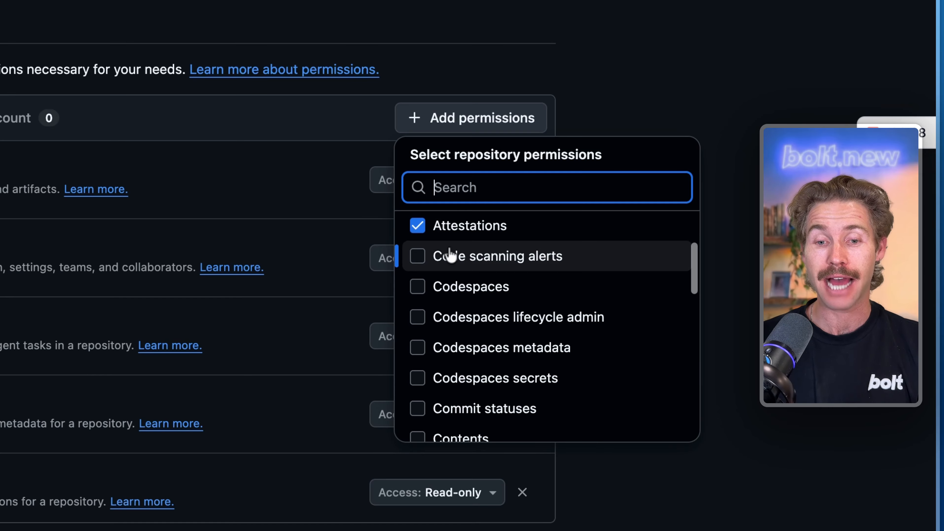
left_click(448, 257)
left_click(453, 296)
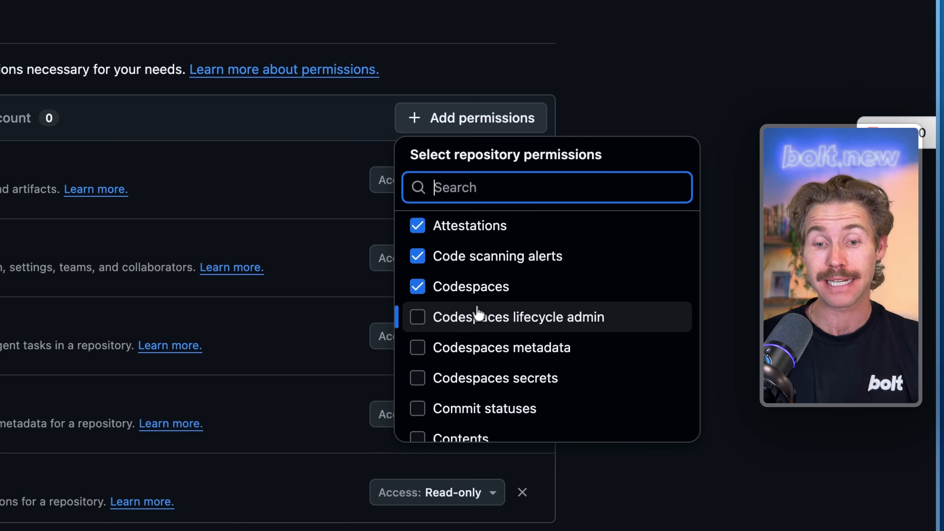
scroll(474, 324, "down", 4)
key("Escape")
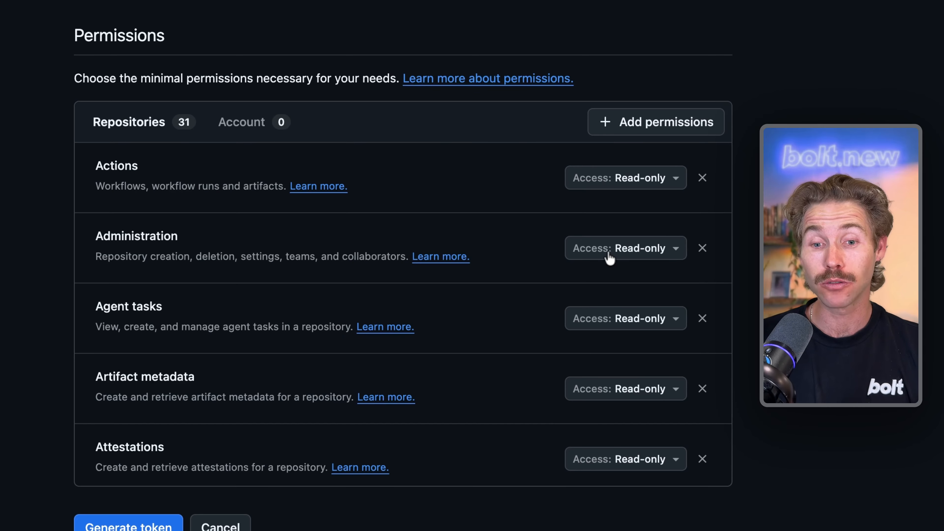
Step: Set the token's Administration permission to Read and write
left_click(646, 248)
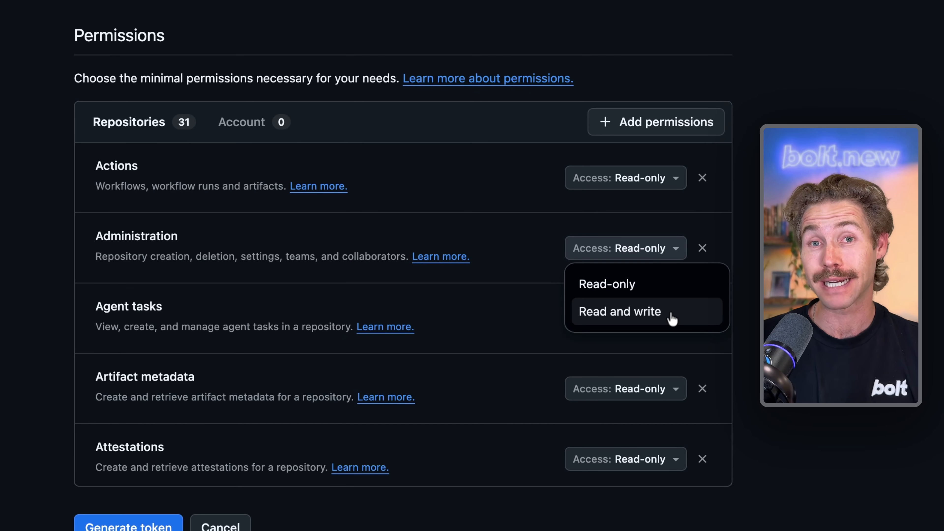
left_click(671, 314)
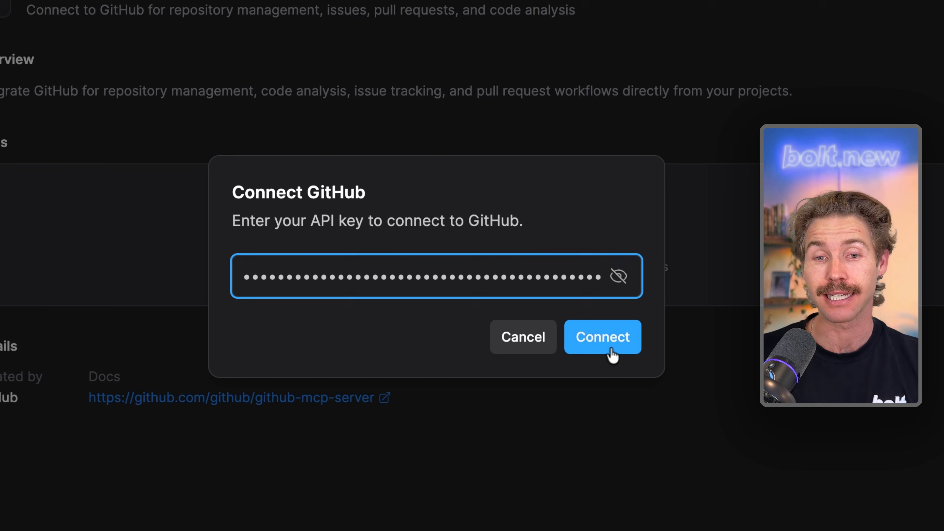
Step: Back in Bolt, connect GitHub with the API key and open the GitHub connector's details
left_click(524, 306)
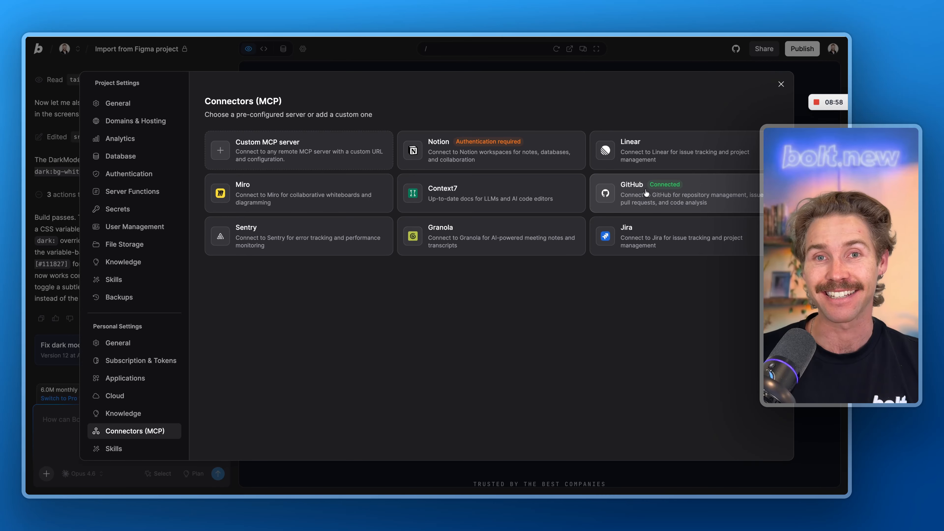
left_click(648, 202)
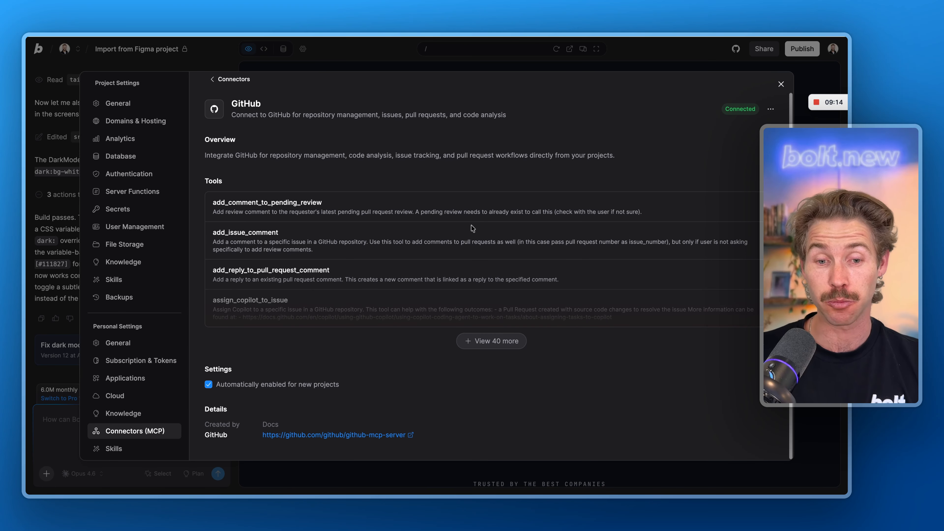
Step: Expand the GitHub connector's full tool list, review the available tools, and close the project settings
left_click(495, 347)
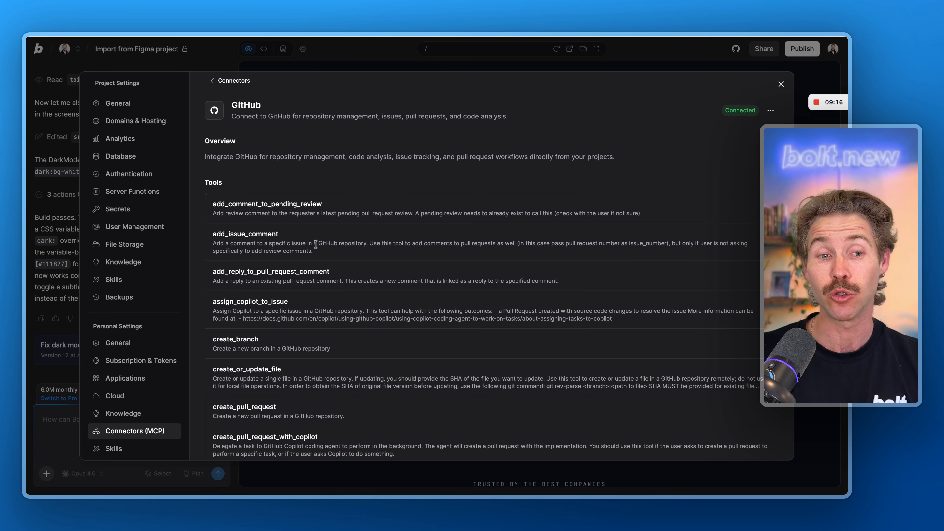
scroll(313, 245, "down", 2)
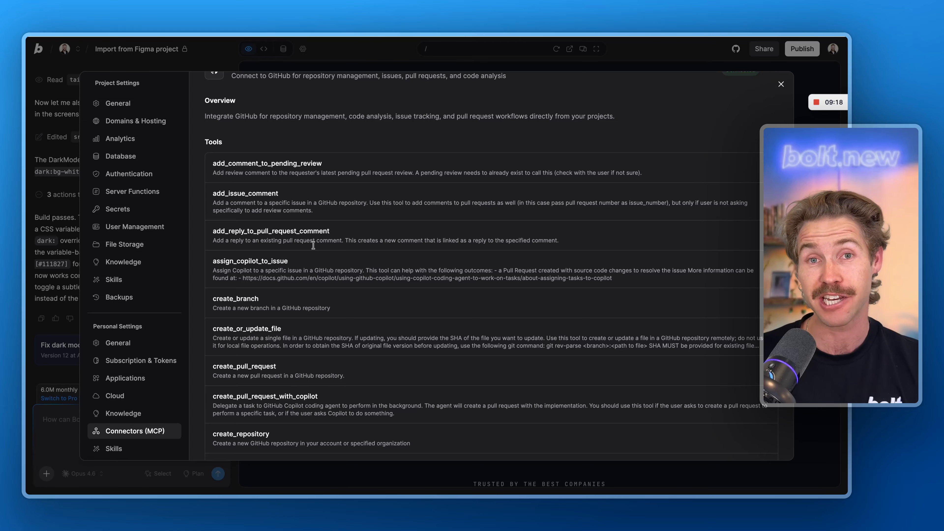
scroll(498, 265, "up", 2)
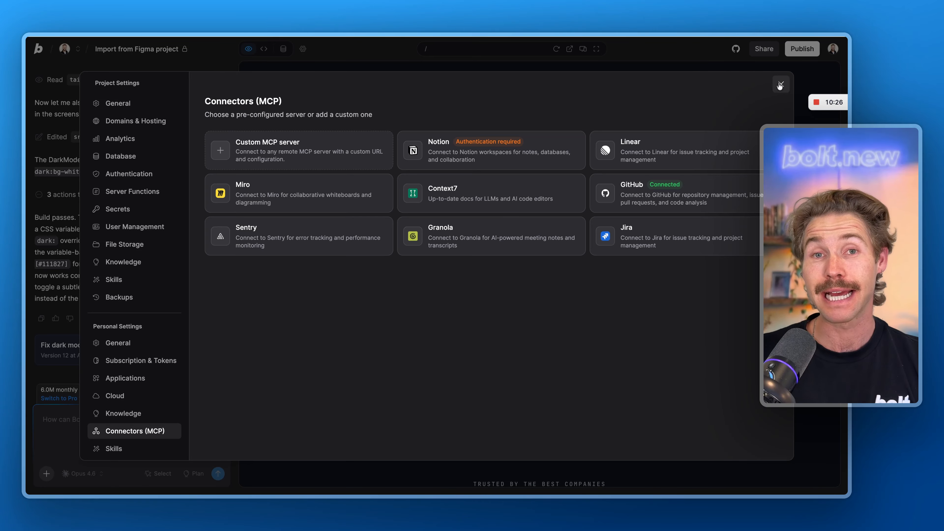
left_click(780, 85)
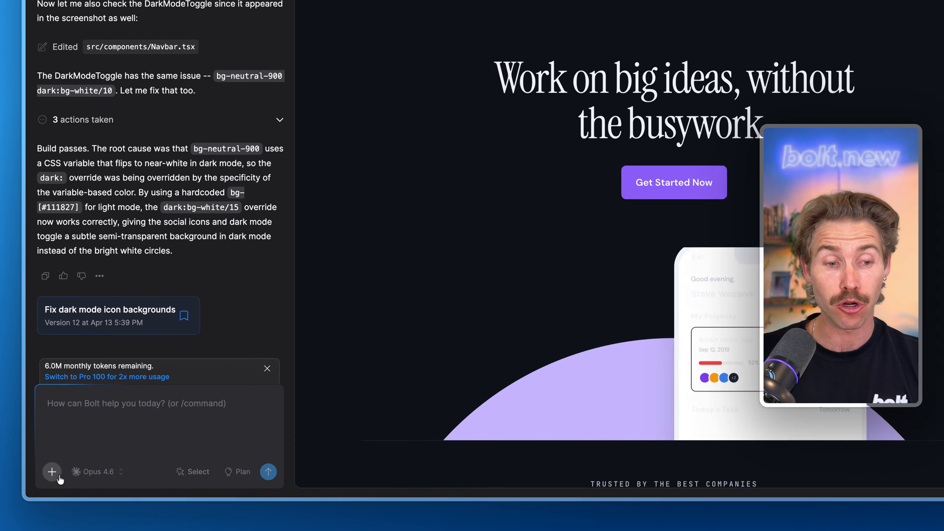
Step: Open the chat's connector list to check which connectors are enabled for the Import from Figma project
left_click(46, 474)
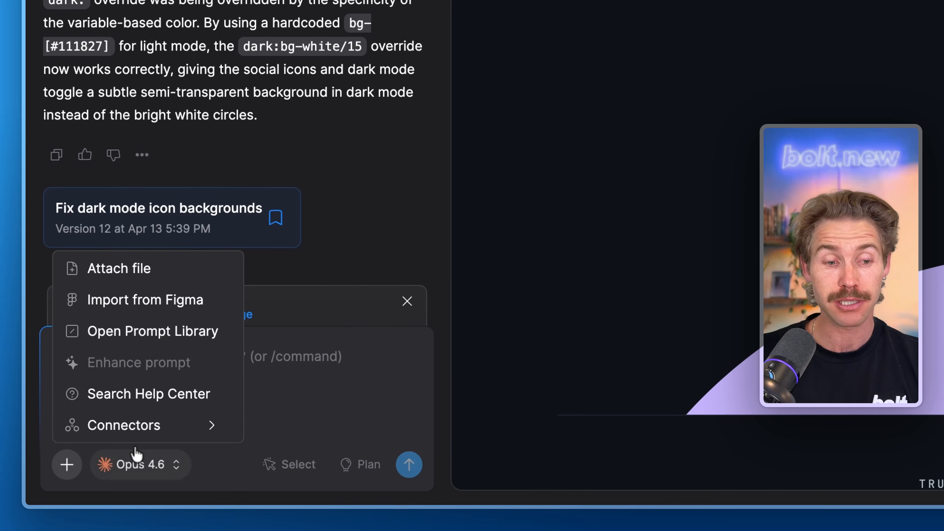
mouse_move(187, 434)
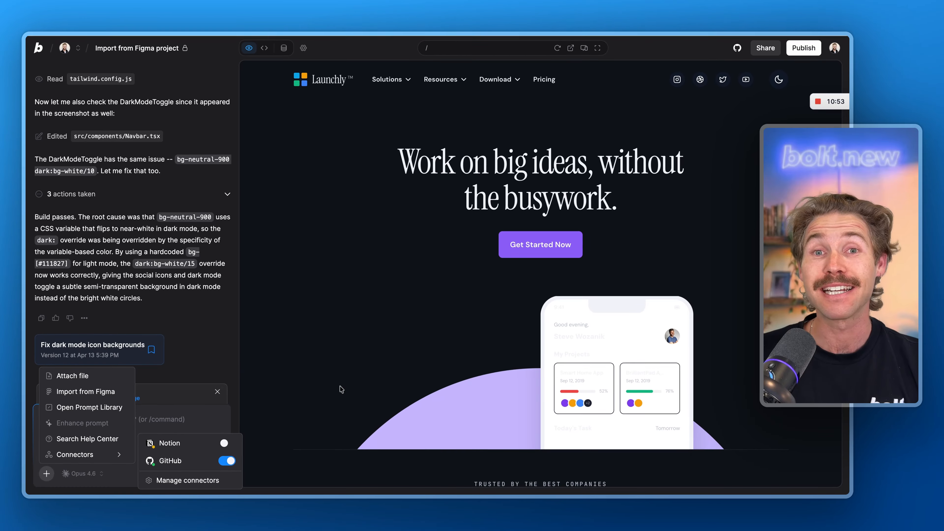
Step: In the TaskFlow Pro SaaS Landing Page project, enable the GitHub connector for the chat
scroll(341, 390, "down", 10)
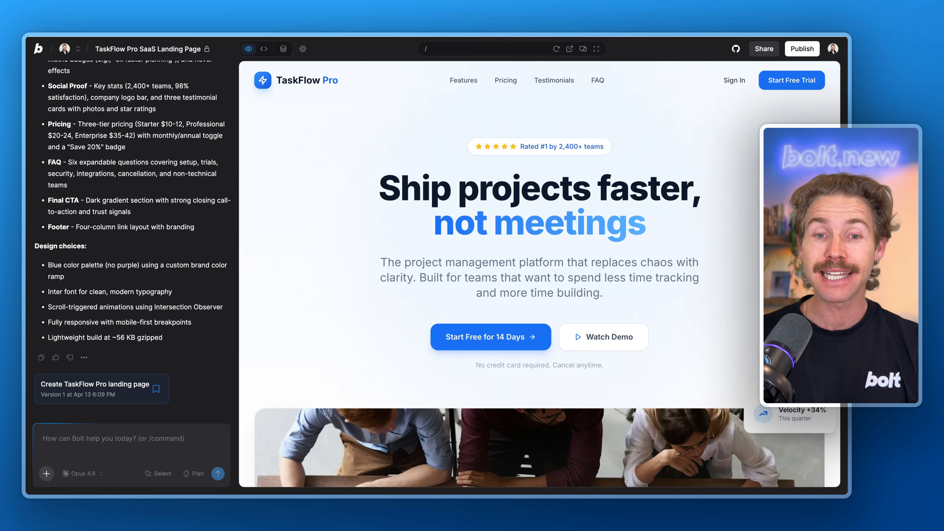
scroll(600, 291, "down", 10)
scroll(601, 290, "down", 10)
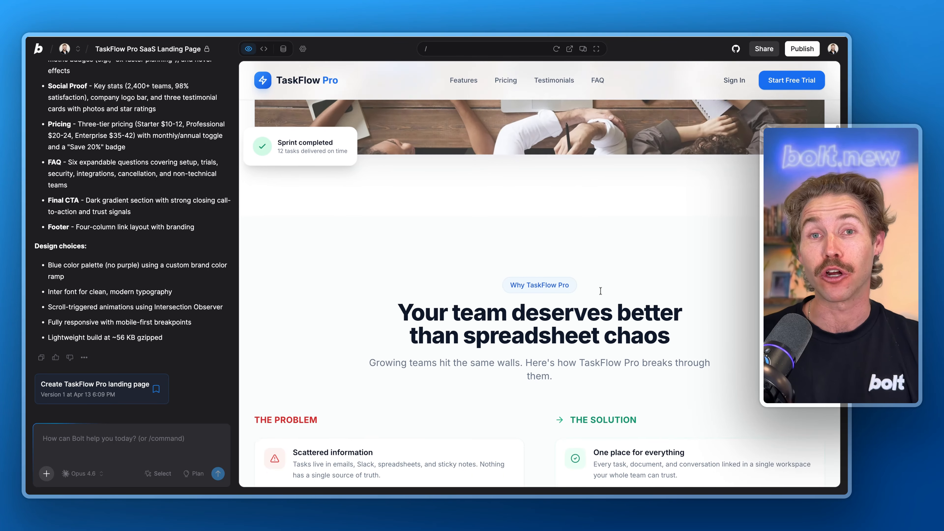
scroll(436, 265, "up", 1)
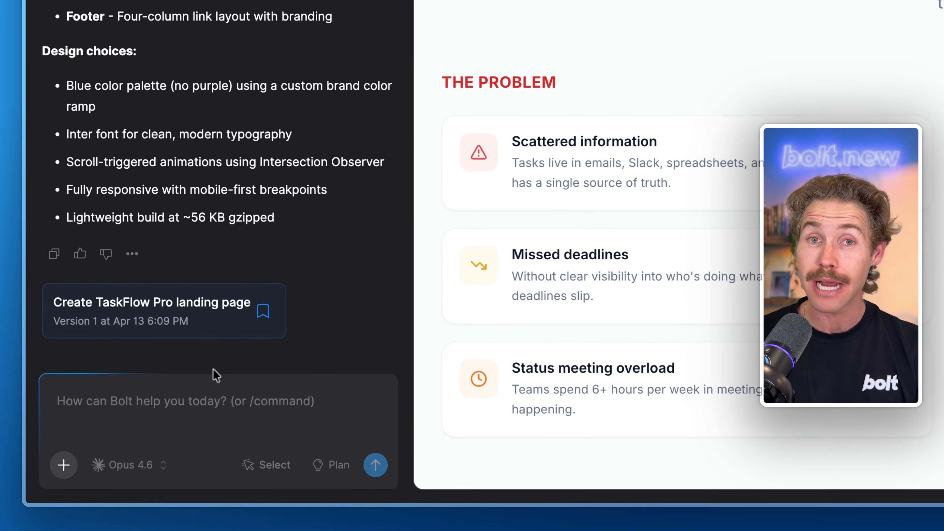
left_click(67, 465)
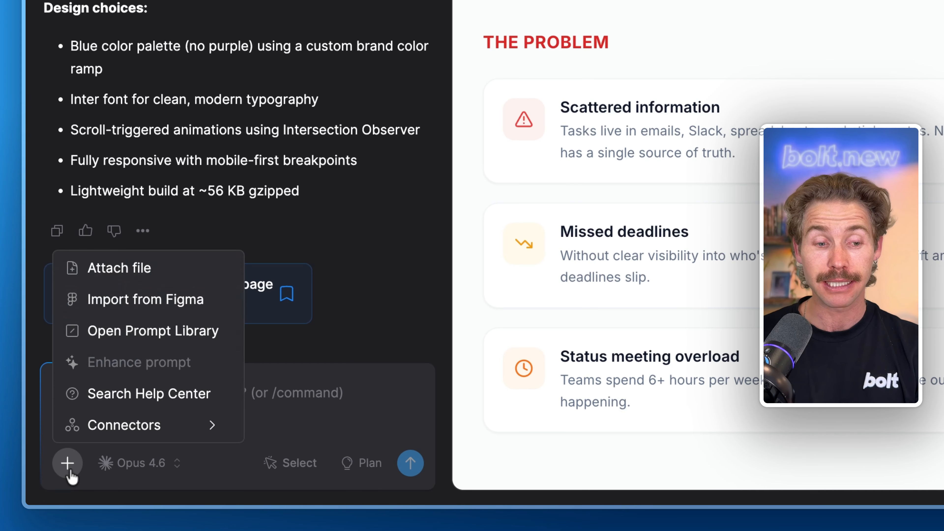
mouse_move(107, 435)
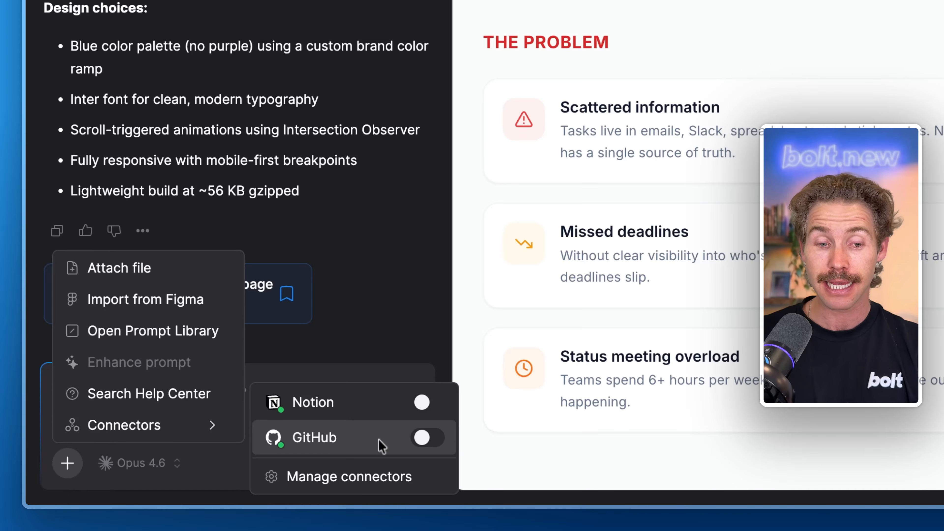
left_click(431, 438)
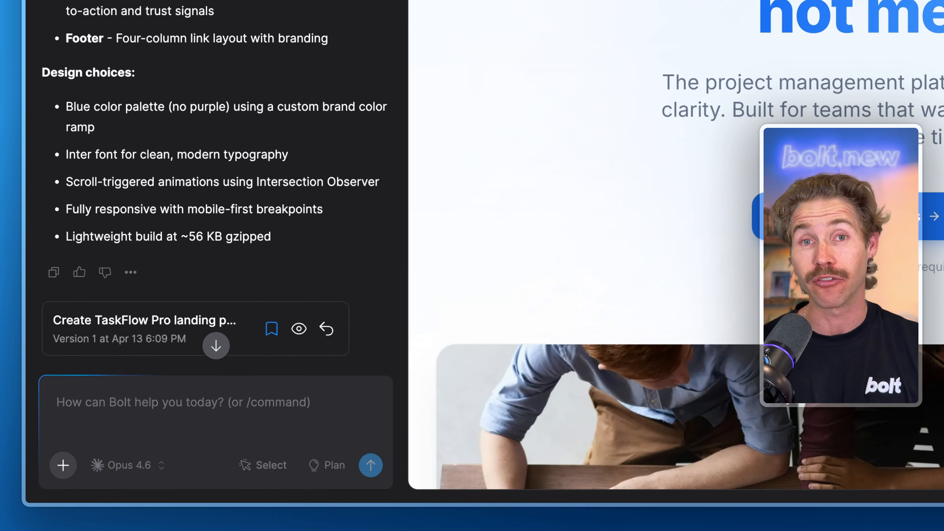
Step: Clear the project chat's context with the /clear command
type("/clear")
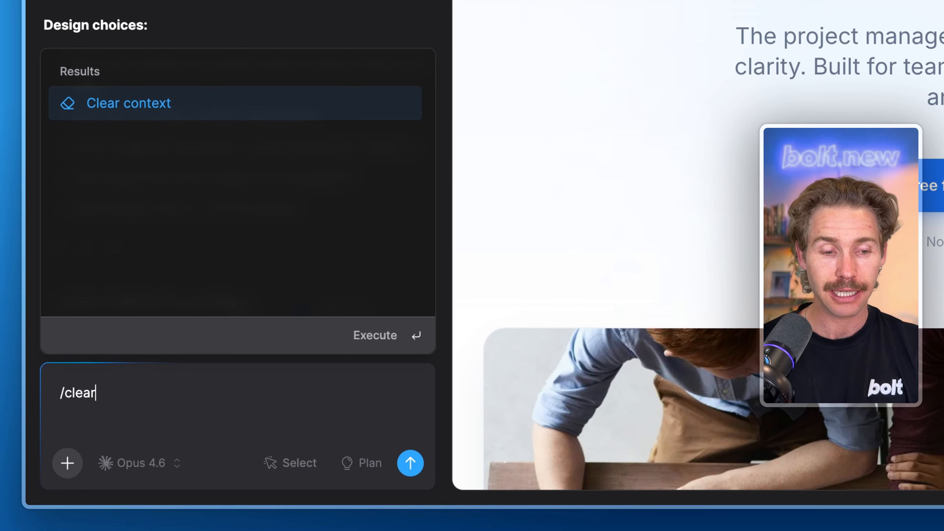
key("Return")
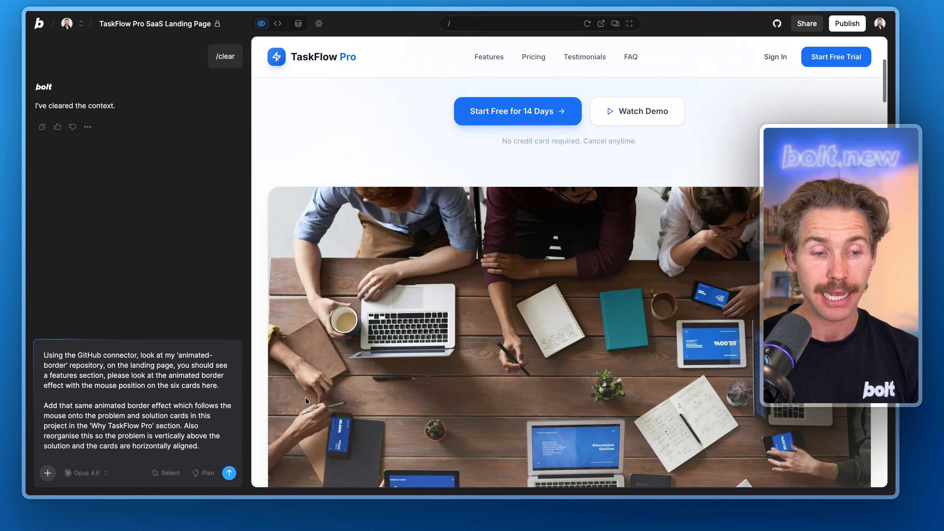
Step: Submit in Plan mode the prompt to add the animated-border repository's mouse-following effect to the 'Why TaskFlow Pro' cards and stack problem above solution
scroll(554, 320, "down", 10)
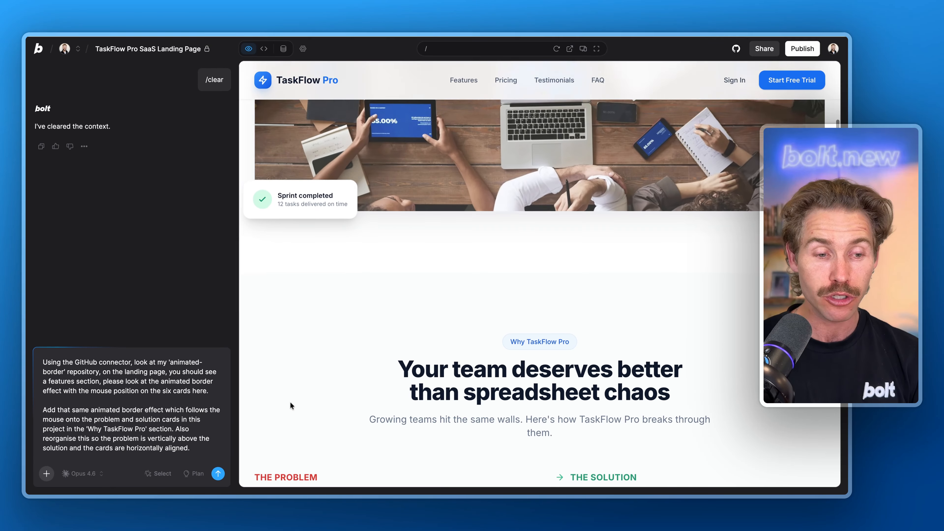
scroll(290, 401, "down", 1)
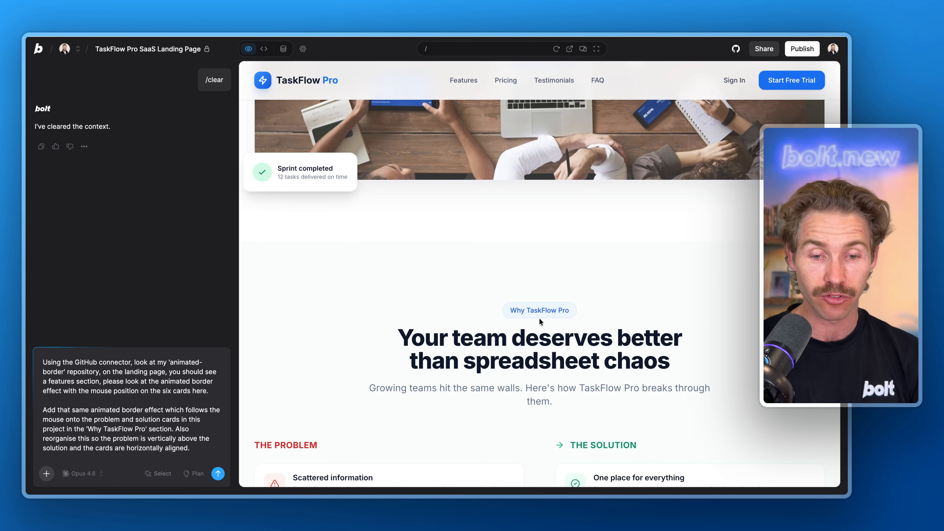
scroll(532, 321, "down", 3)
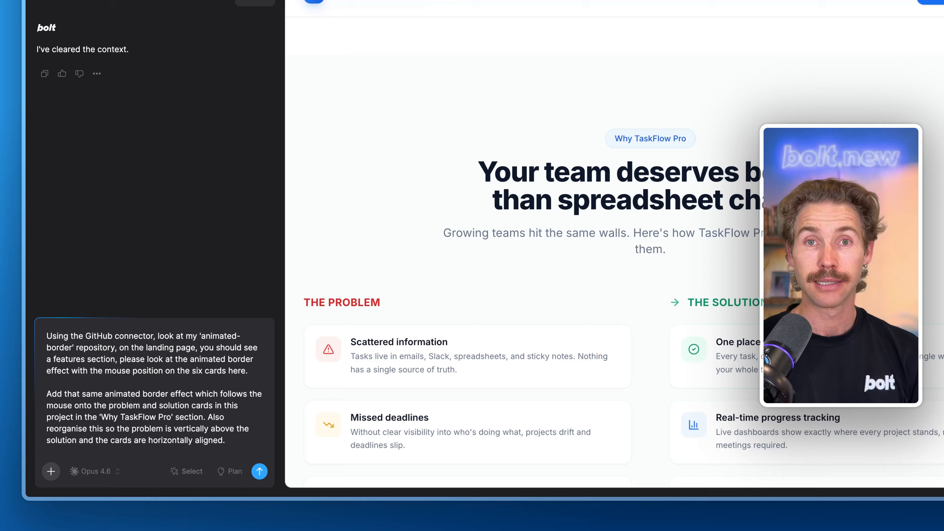
left_click(360, 463)
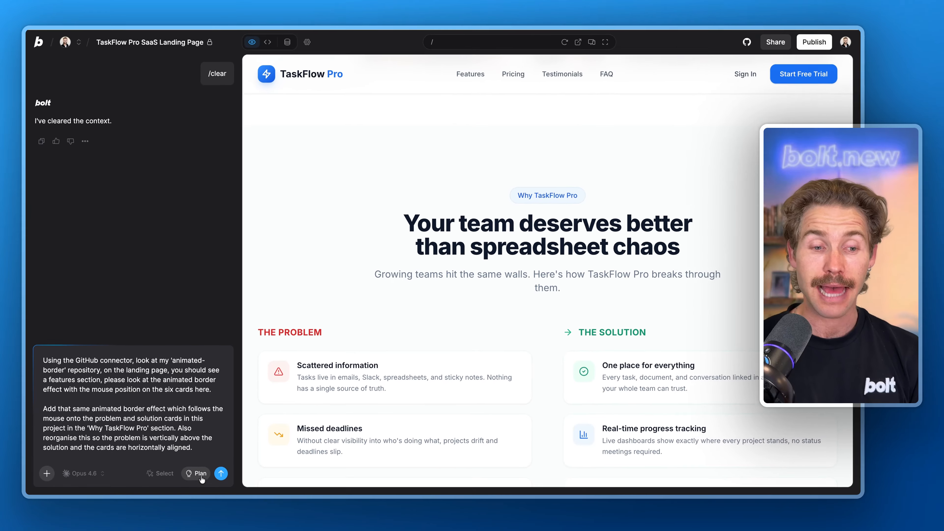
left_click(218, 473)
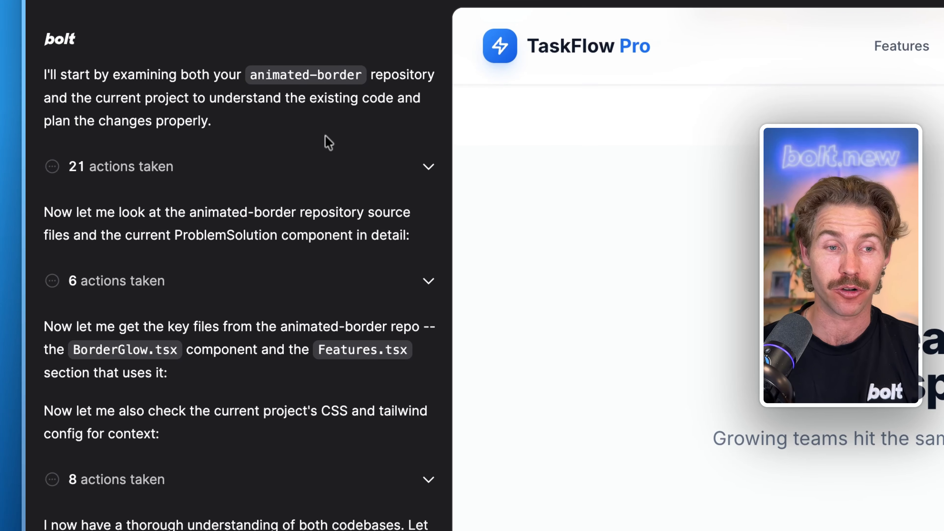
Step: Review the plan for the animated border effect and the reorganized card layout, and start implementing it
scroll(100, 204, "down", 5)
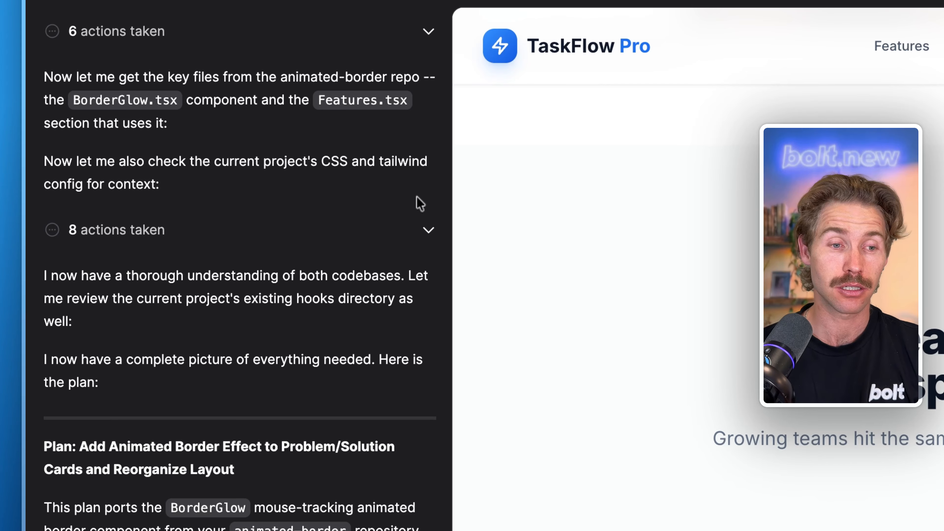
scroll(419, 203, "down", 10)
scroll(370, 499, "down", 10)
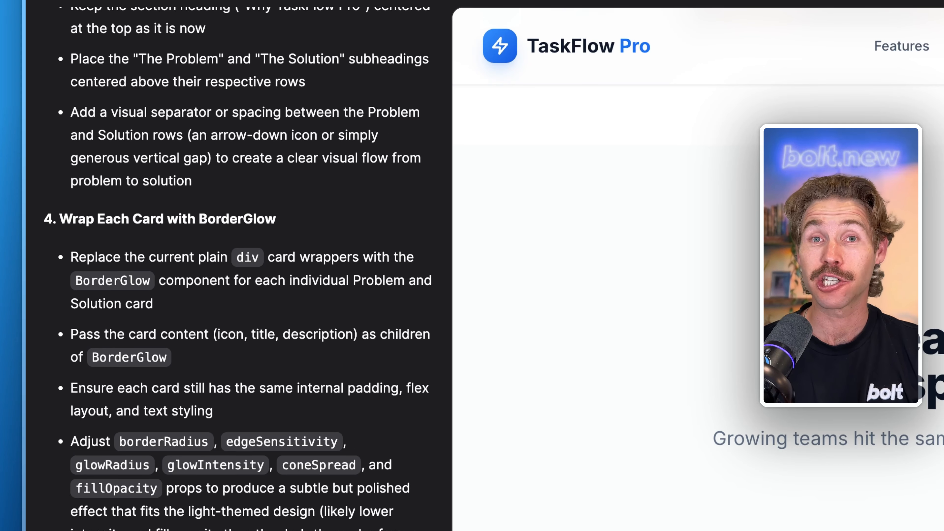
scroll(107, 490, "down", 10)
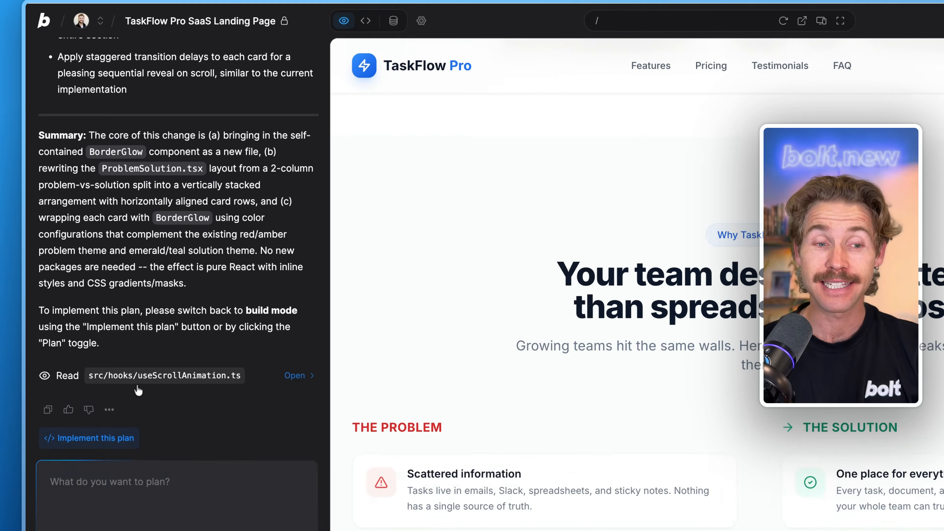
left_click(91, 345)
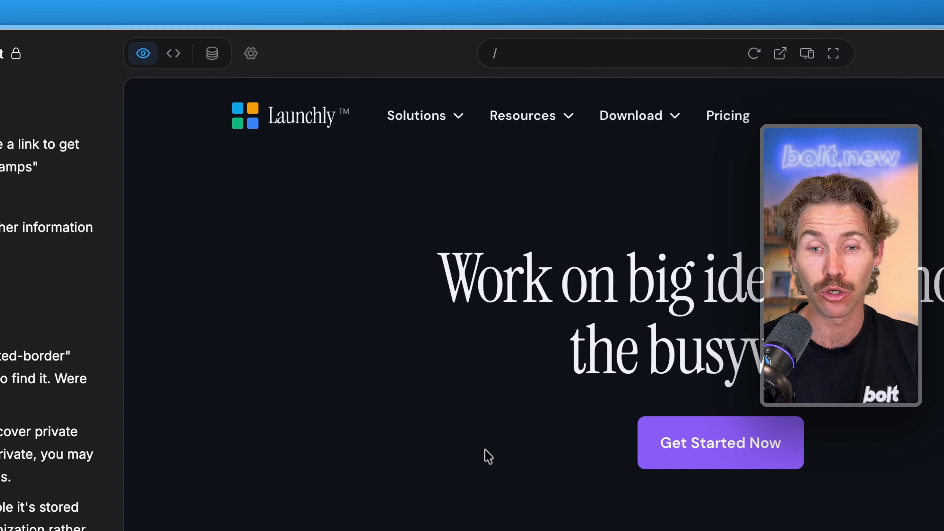
Step: Examine the sections of the Launchly landing page in the Import from Figma project's preview
scroll(483, 454, "down", 10)
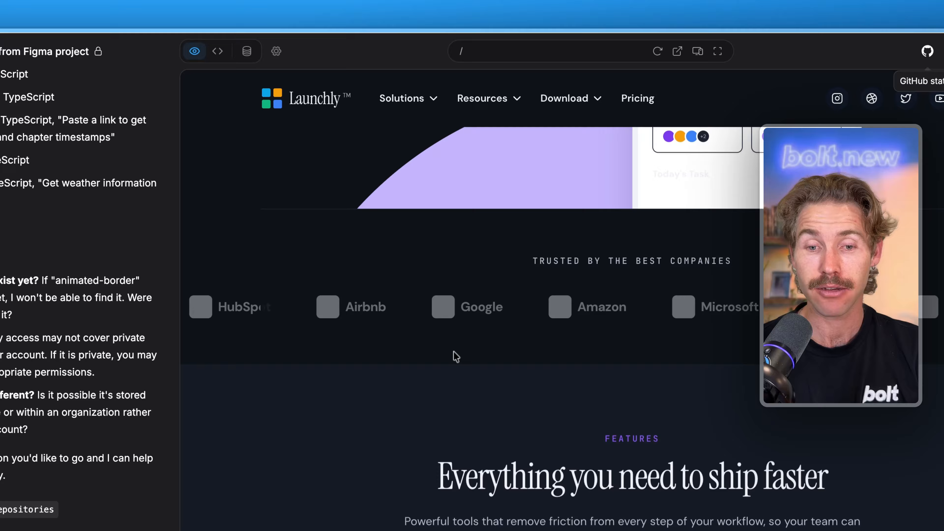
scroll(456, 356, "down", 10)
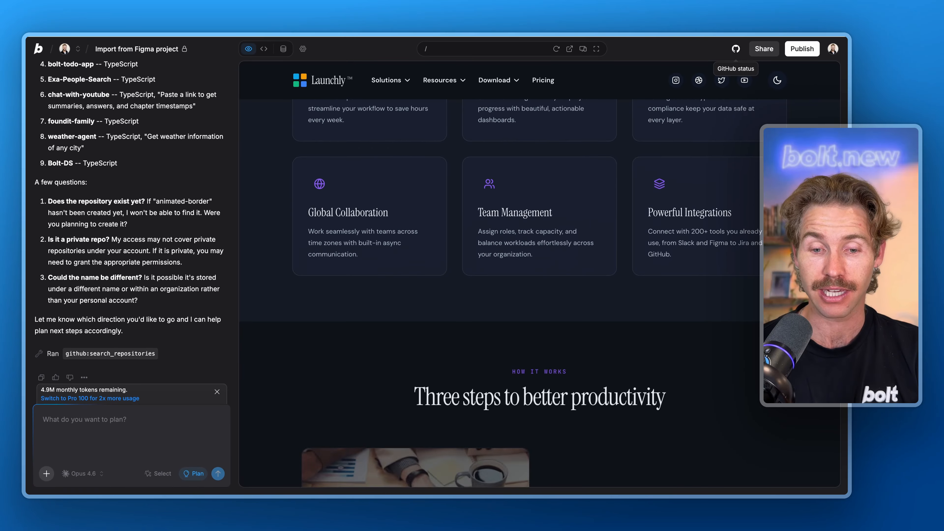
scroll(502, 261, "down", 15)
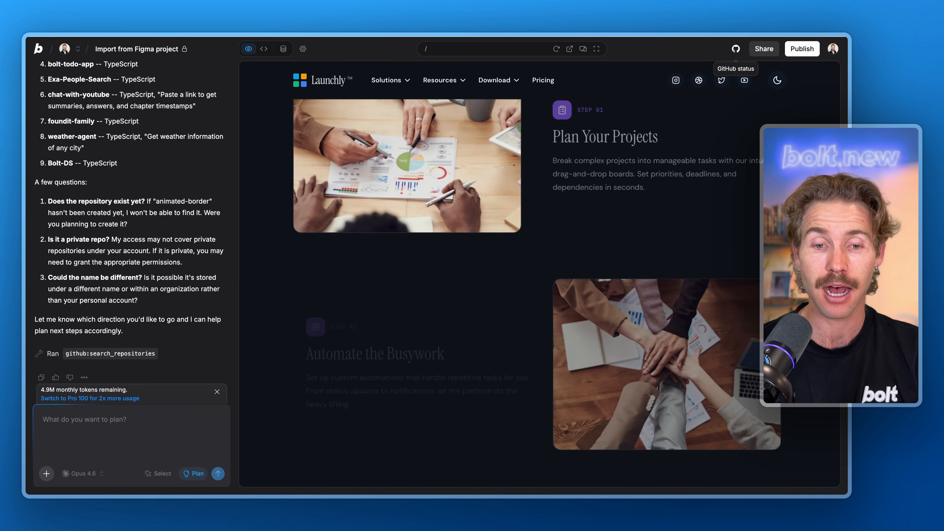
scroll(502, 279, "down", 12)
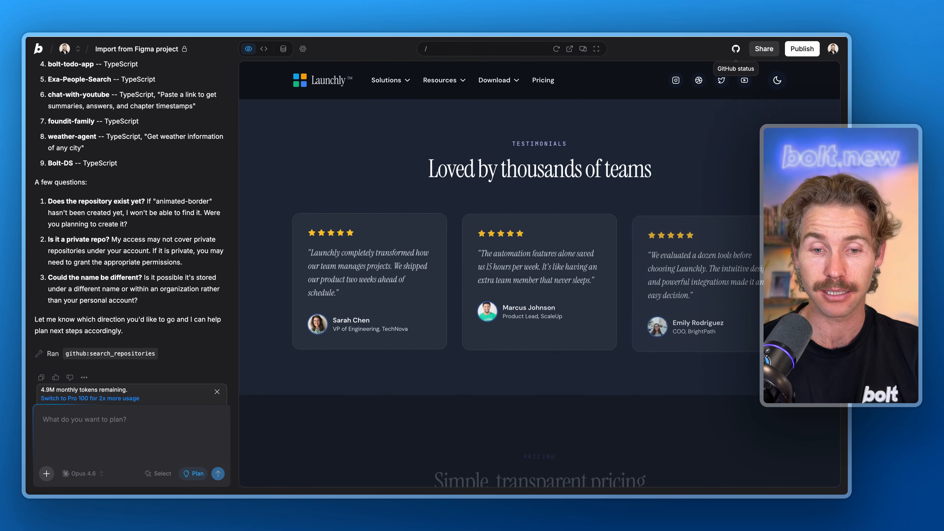
scroll(501, 279, "down", 10)
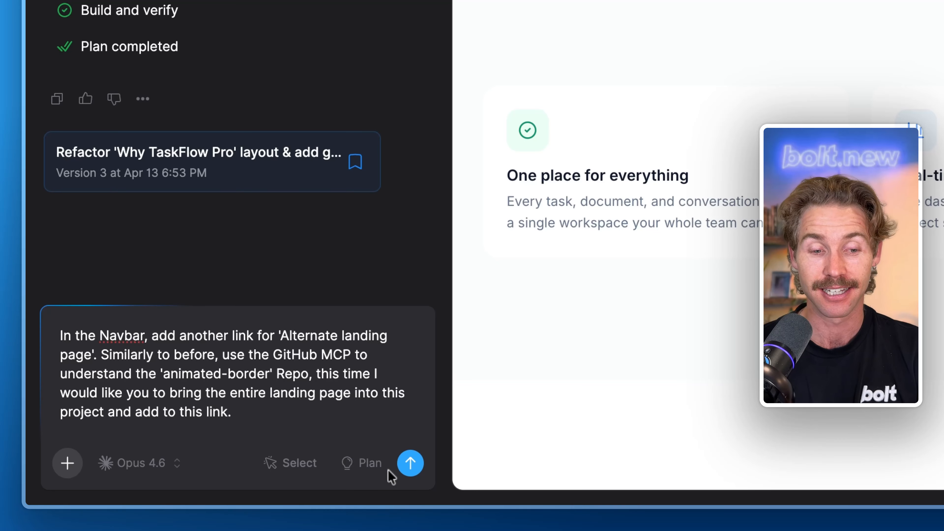
Step: In the TaskFlow Pro project, submit in Plan mode the prompt to add an 'Alternate landing page' navbar link containing the animated-border repository's entire landing page
left_click(366, 462)
left_click(410, 463)
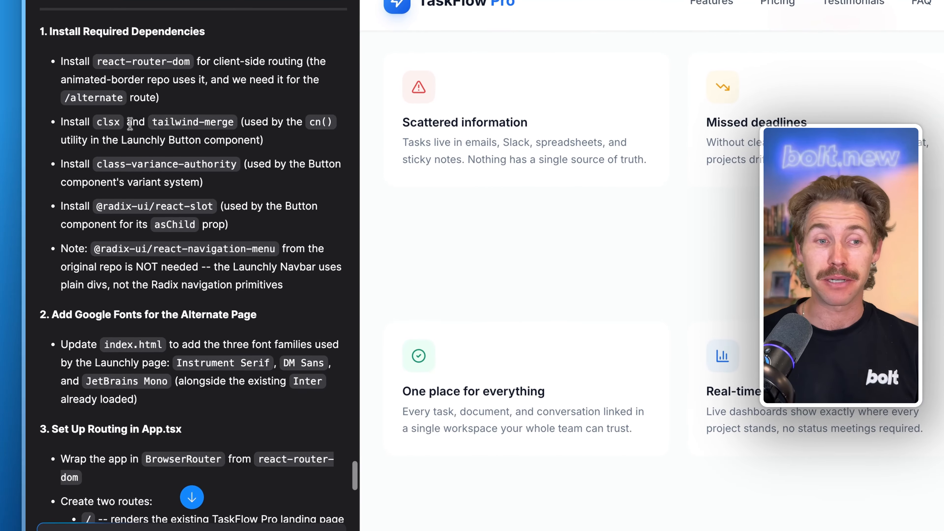
Step: Review the alternate page plan and answer its questions with Plan mode off: navigate within same tab; Yes; Yes, include full dark mode implementation
scroll(130, 125, "down", 5)
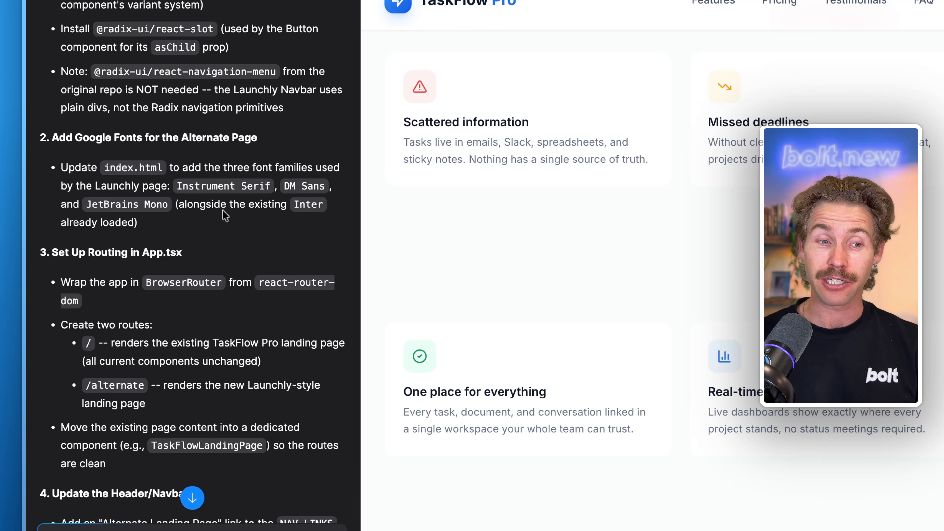
scroll(203, 225, "down", 3)
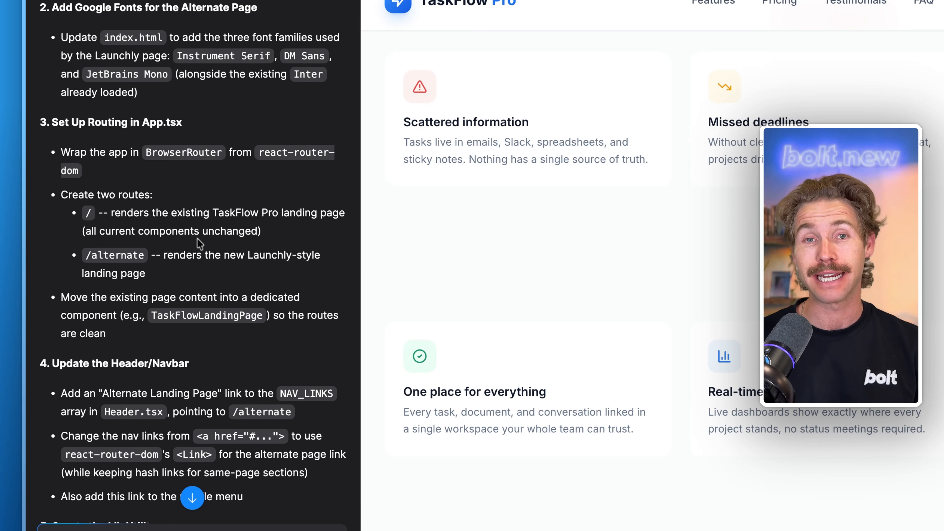
scroll(201, 244, "down", 10)
scroll(206, 249, "up", 5)
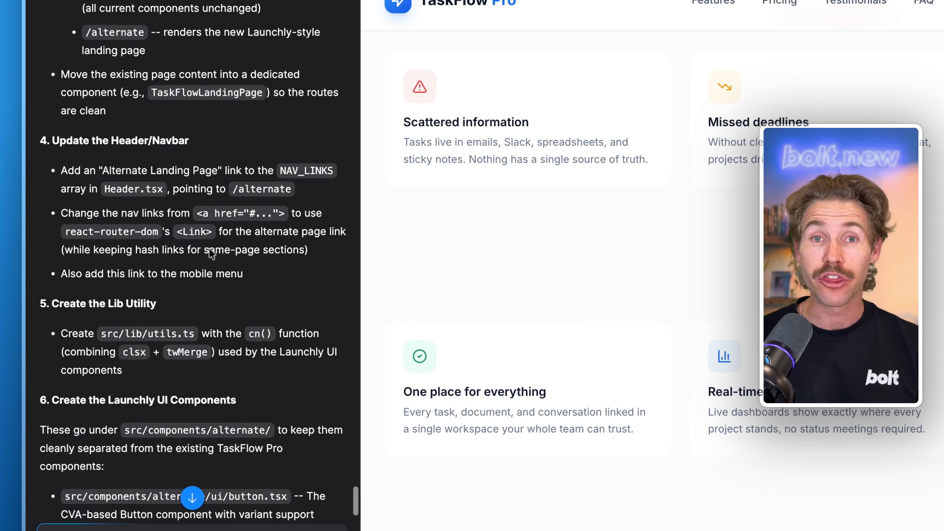
scroll(212, 254, "down", 12)
scroll(212, 254, "down", 5)
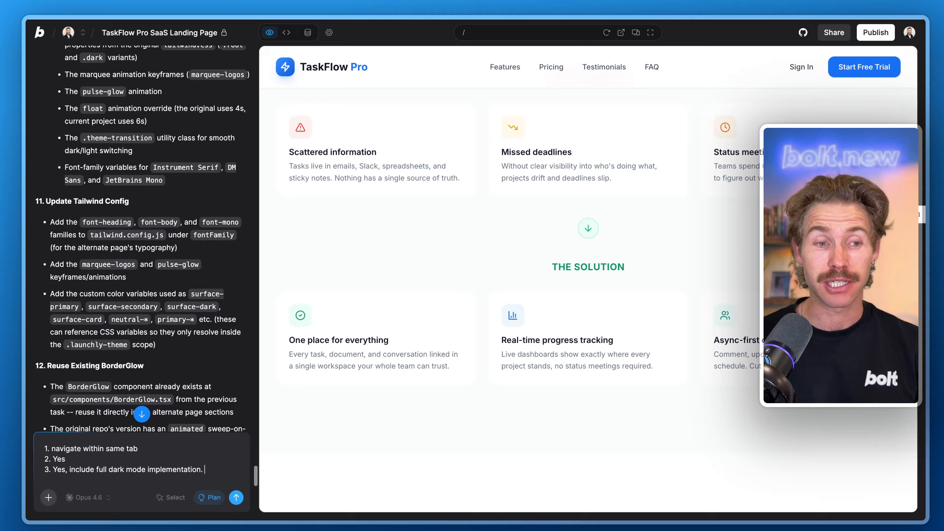
scroll(175, 261, "down", 5)
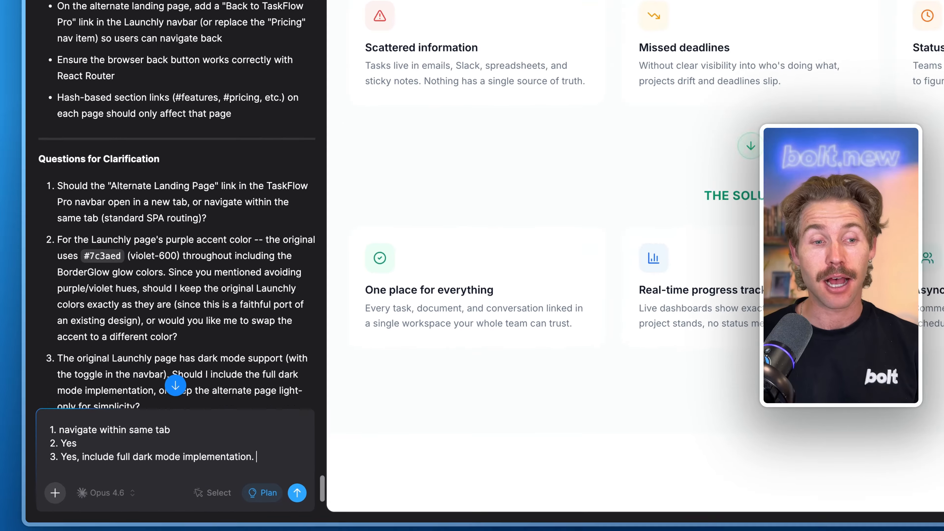
scroll(163, 130, "down", 3)
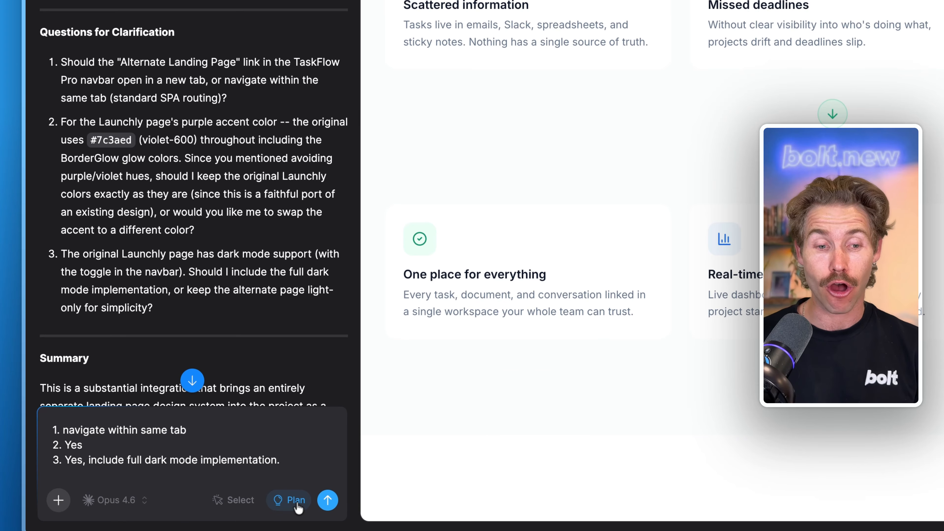
left_click(289, 500)
left_click(327, 500)
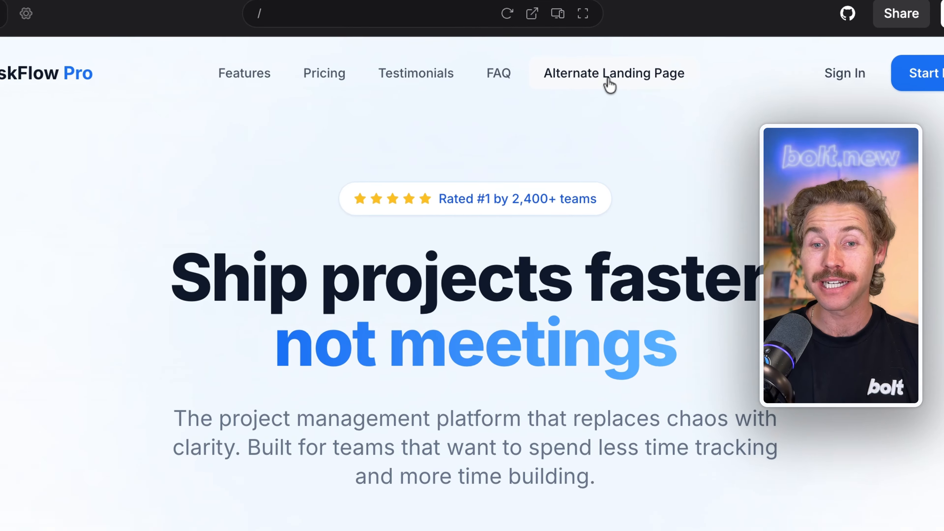
Step: Open the Alternate Landing Page from the preview's navbar and inspect it down to the feature cards
left_click(610, 82)
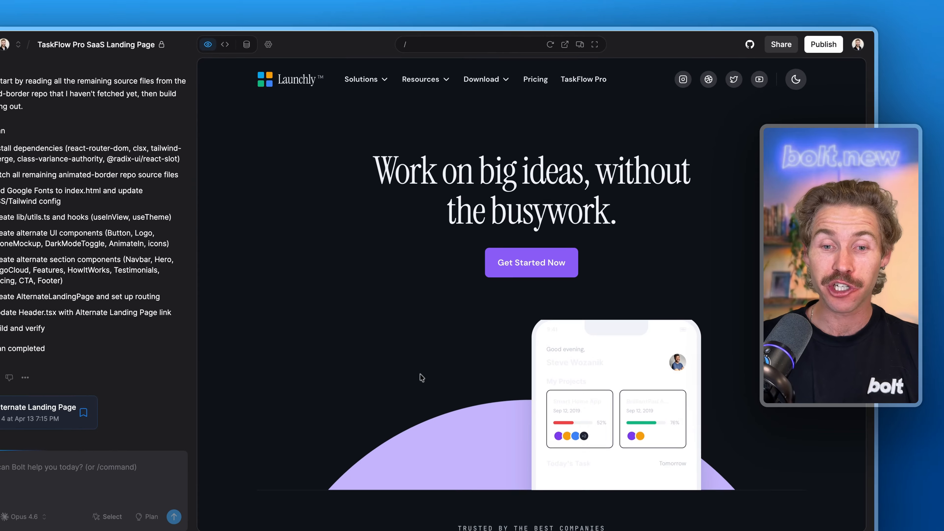
scroll(660, 284, "down", 5)
scroll(660, 285, "down", 6)
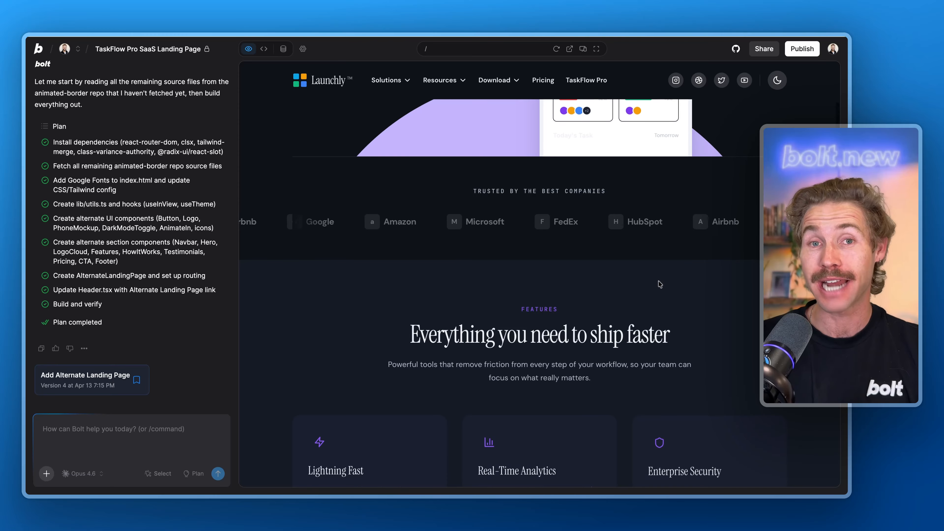
scroll(478, 182, "down", 3)
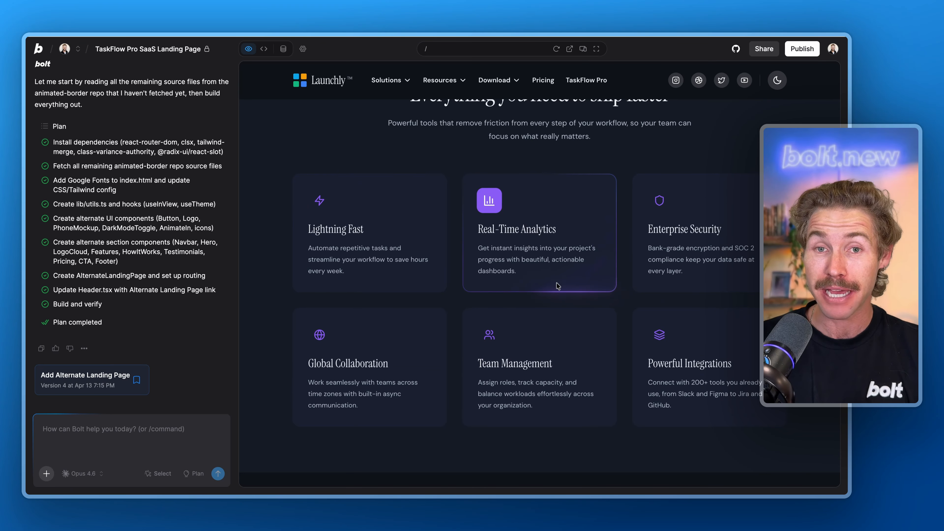
Step: Inspect the rest of the Alternate Landing Page in the preview, from the feature cards through the testimonials and pricing sections
scroll(479, 183, "down", 10)
scroll(539, 293, "down", 12)
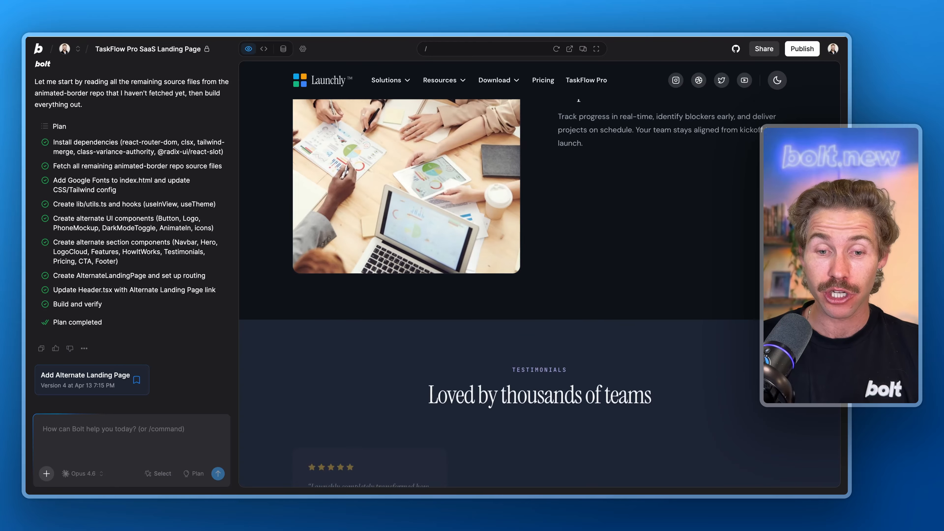
scroll(539, 294, "down", 7)
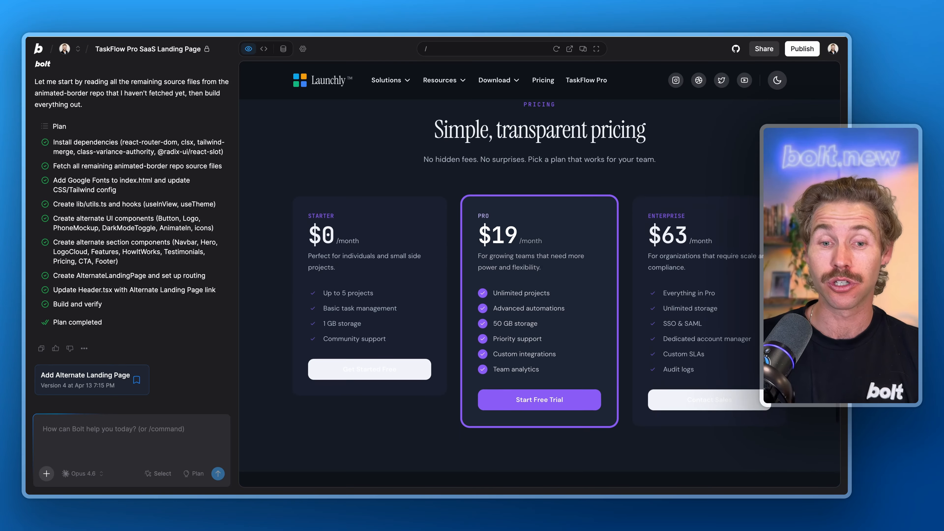
scroll(539, 293, "down", 9)
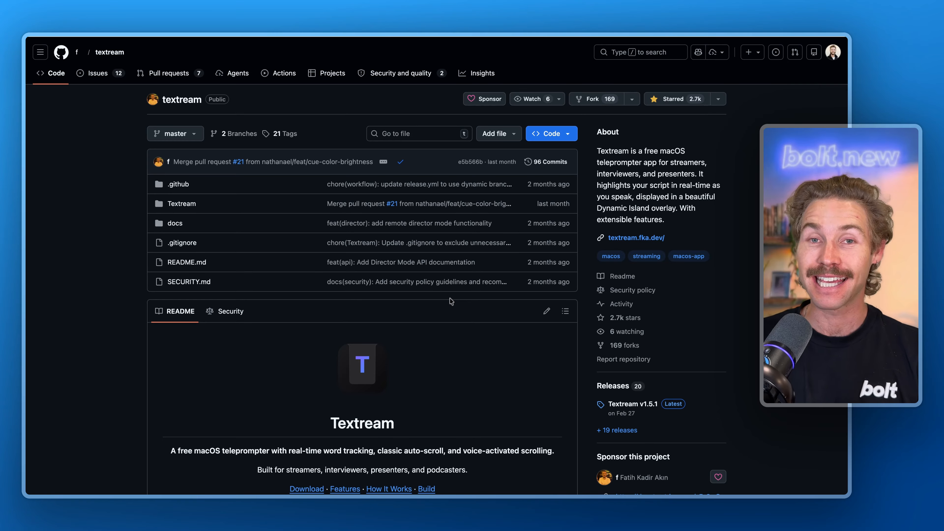
Step: On GitHub, examine the textream repository's README, demo animation and language breakdown
scroll(451, 301, "down", 5)
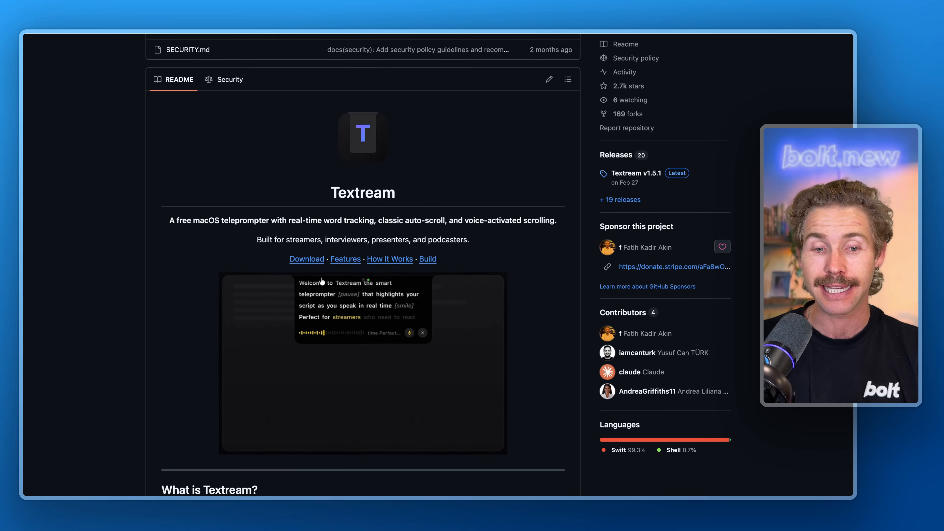
scroll(623, 463, "down", 2)
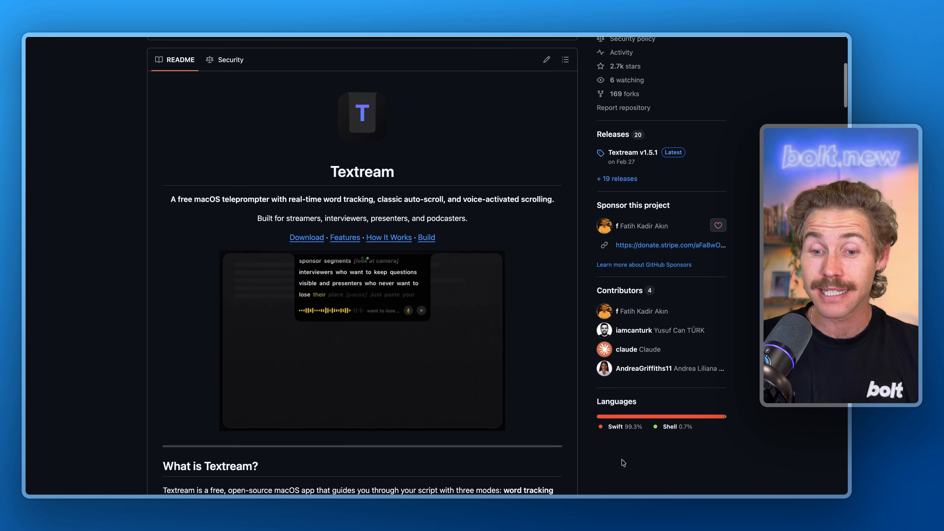
scroll(624, 463, "down", 3)
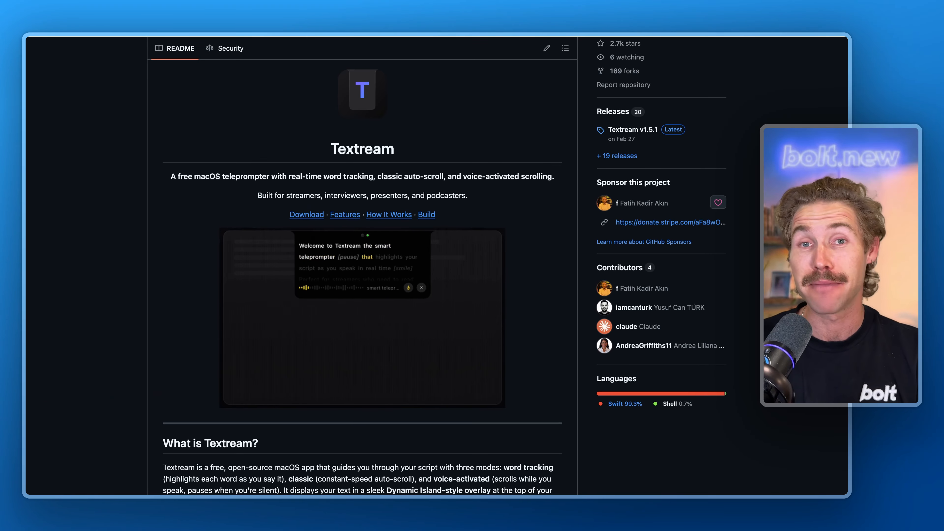
scroll(643, 422, "down", 1)
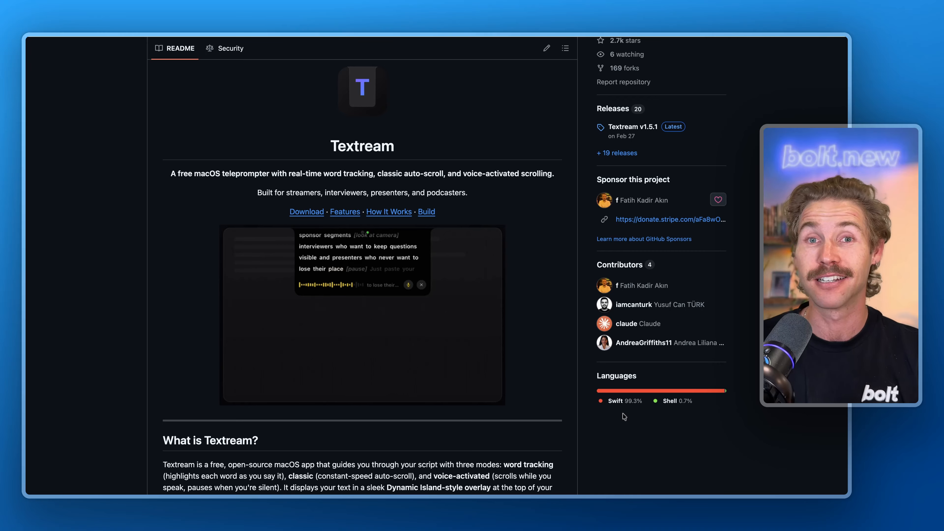
Step: Fork the textream repository into the personal account under the name textream, copying the master branch only
scroll(363, 298, "up", 10)
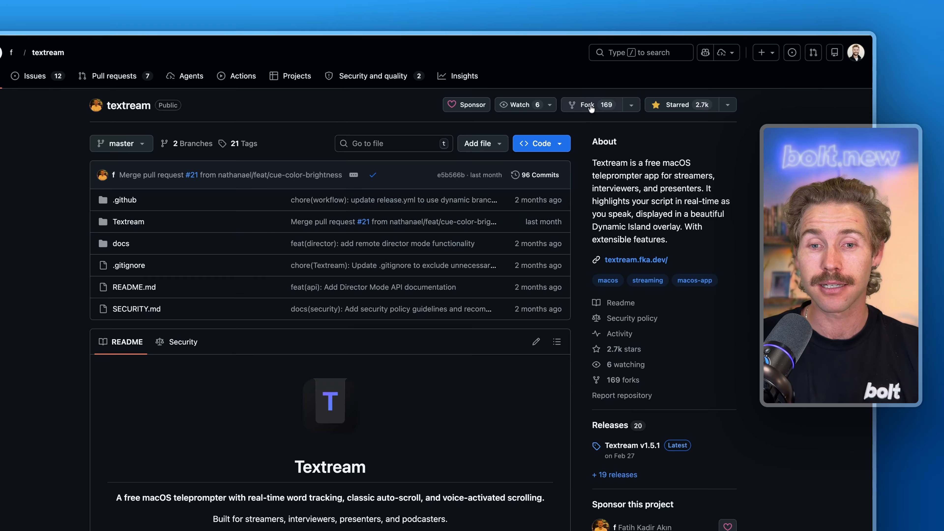
left_click(591, 105)
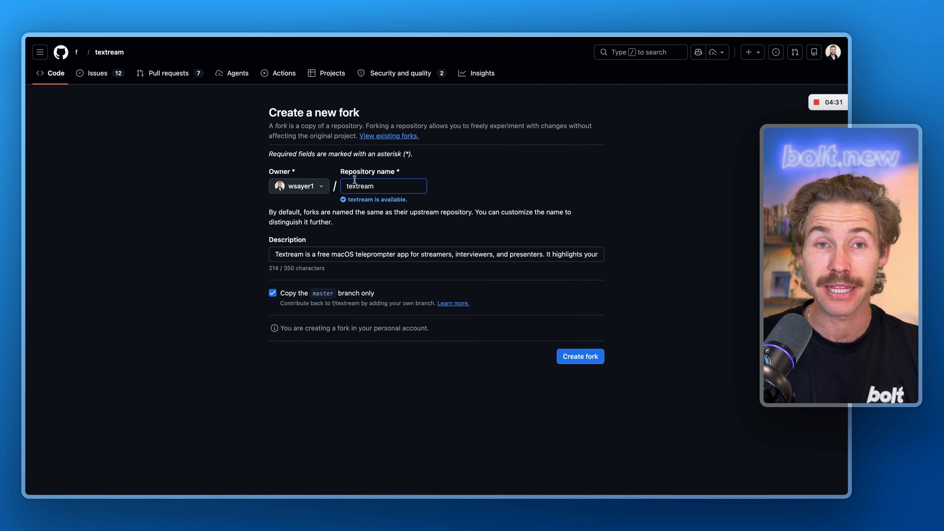
left_click(704, 480)
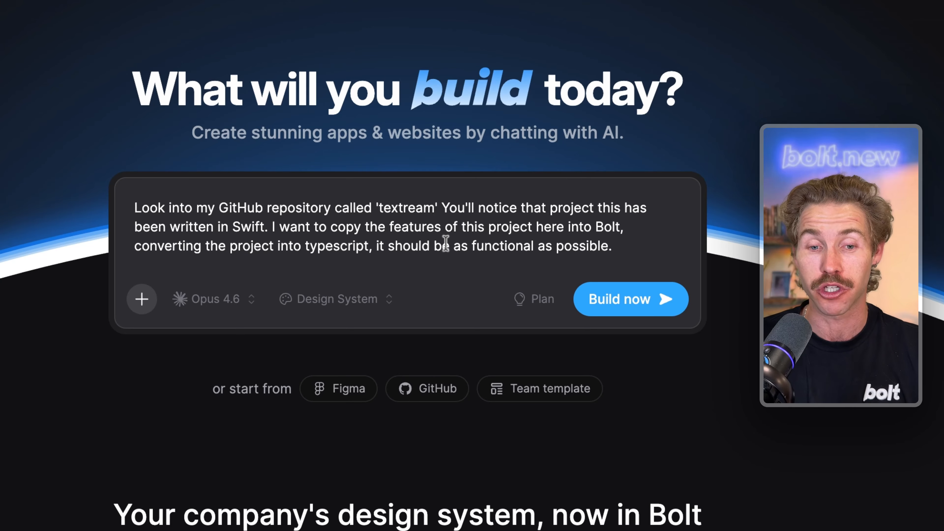
Step: In Bolt, submit in Plan mode the prompt to copy the Swift-based 'textream' GitHub repository's features into Bolt, converting it to TypeScript
left_click(527, 296)
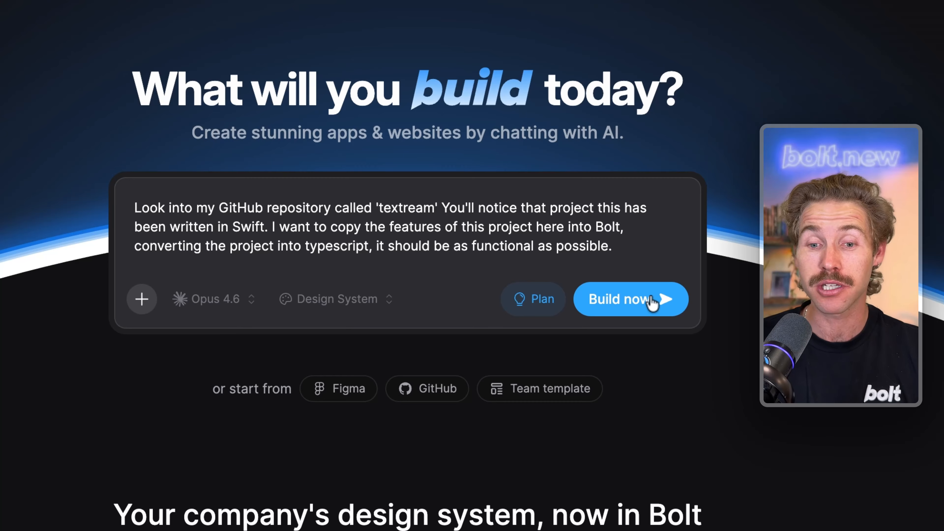
left_click(658, 299)
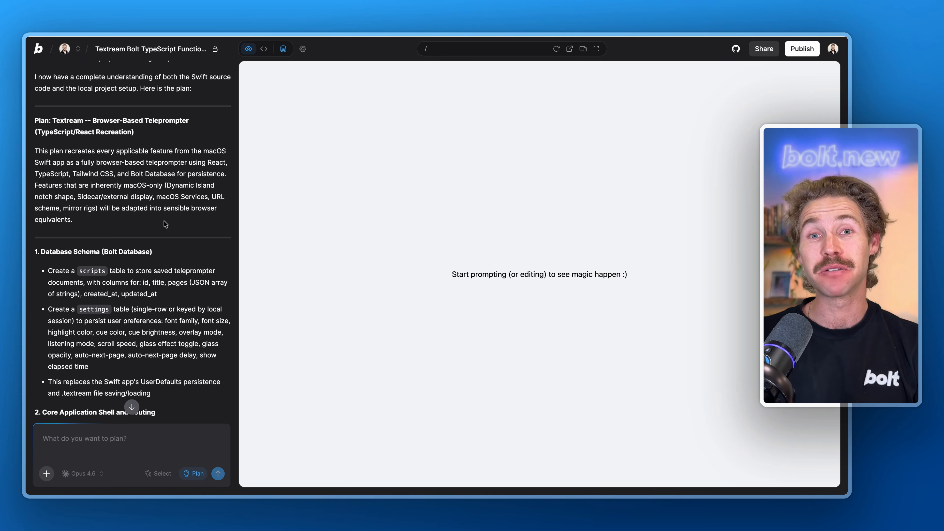
Step: Review the browser-based teleprompter plan down to its summary and have Bolt implement it
scroll(149, 213, "down", 5)
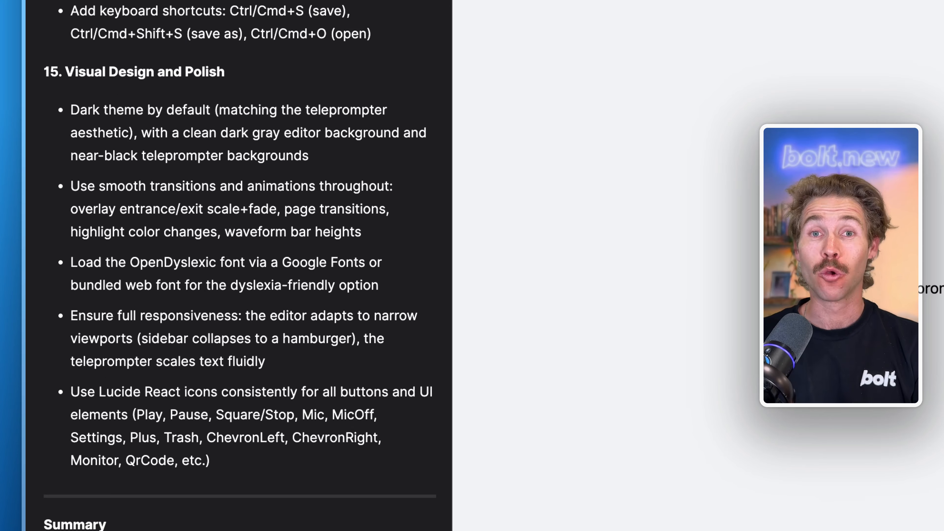
scroll(331, 116, "down", 10)
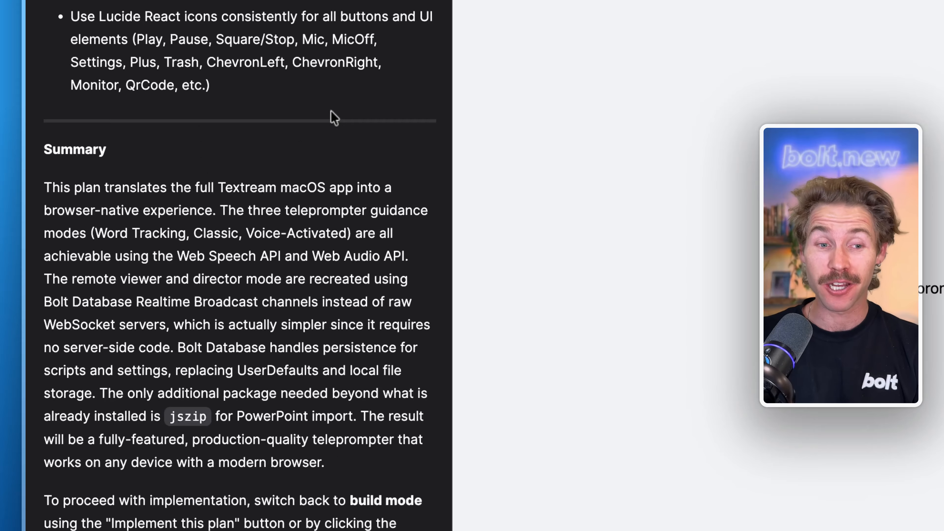
left_click(96, 278)
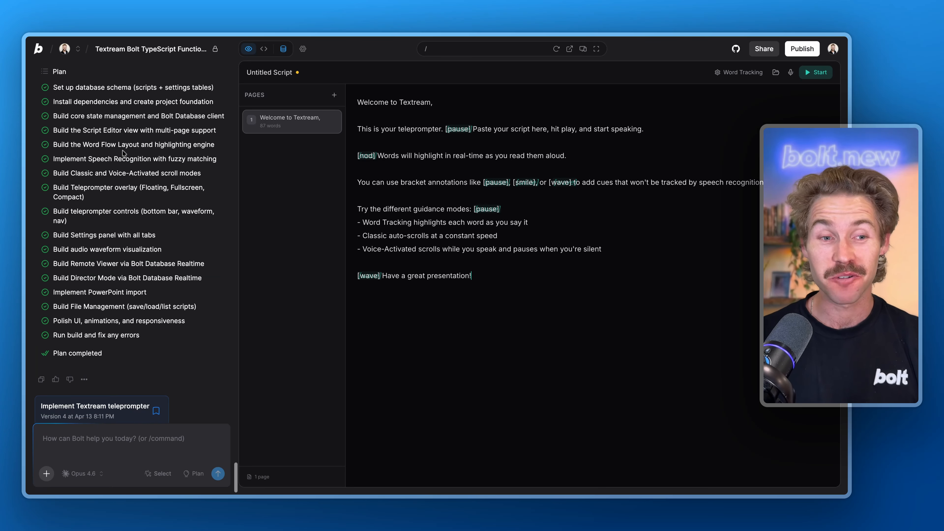
Step: Test the Textream preview by running the default script in the Word Tracking teleprompter, reading it aloud, and exiting to the editor
scroll(124, 153, "up", 2)
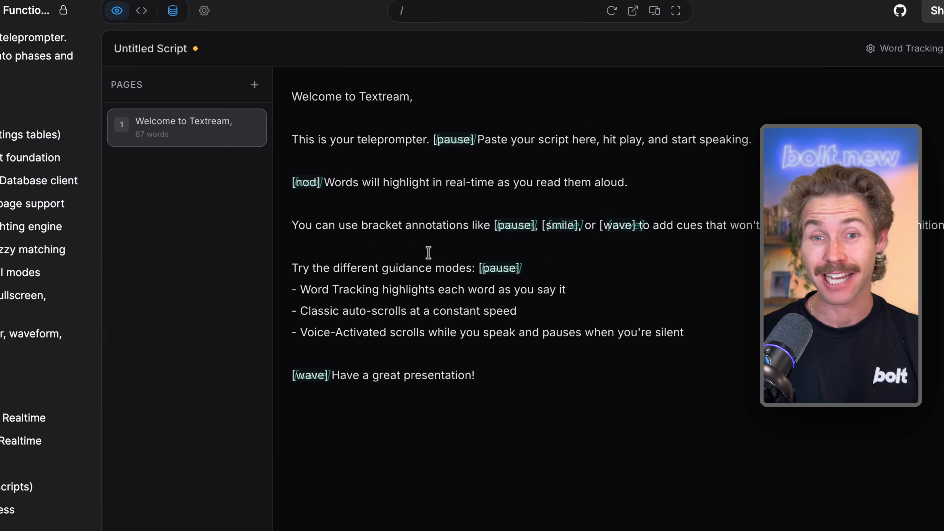
left_click_drag(292, 97, 520, 268)
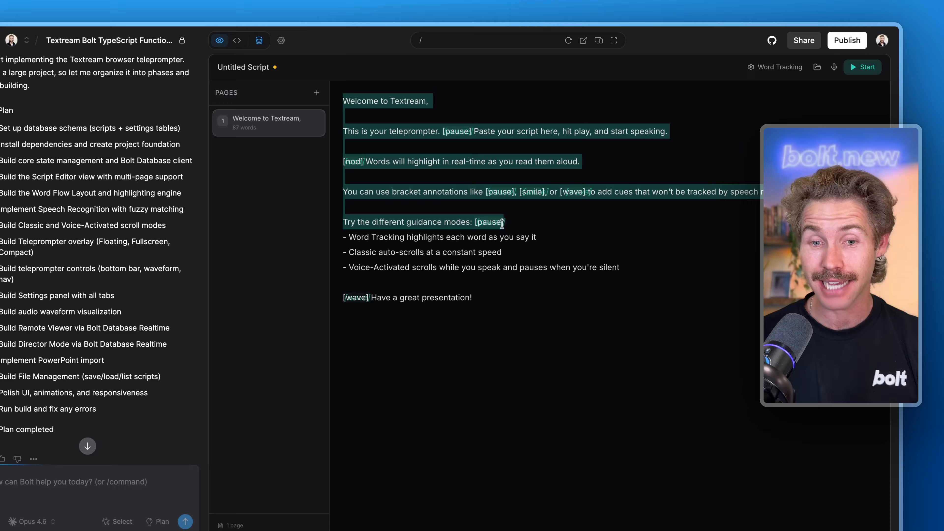
left_click(535, 223)
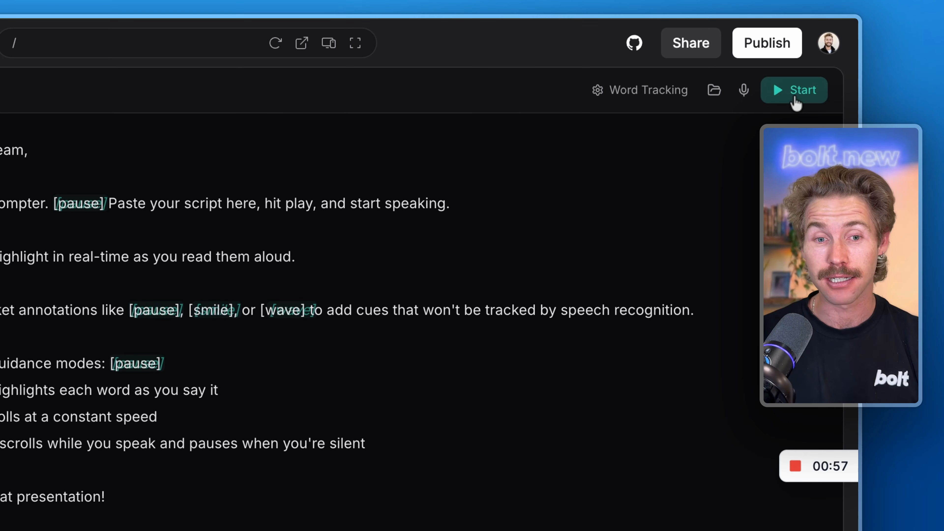
left_click(795, 101)
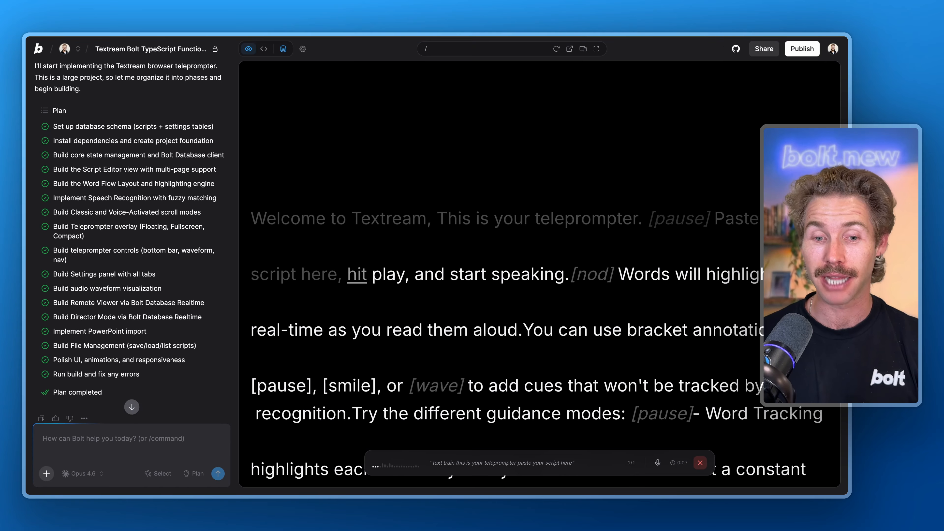
key("Escape")
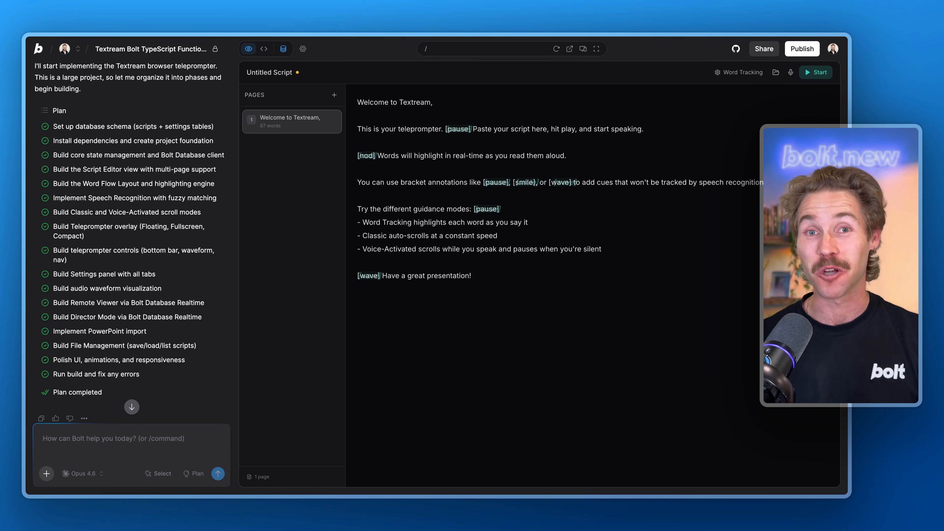